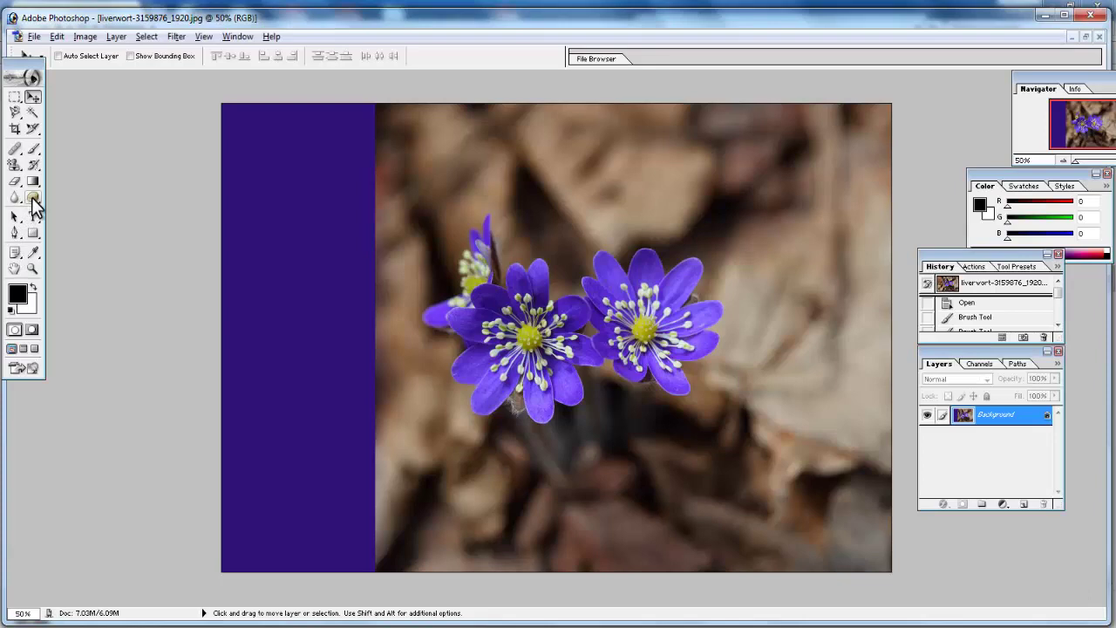
# Cycle through the Dodge, Burn and Sponge tools, leaving the Dodge Tool active
pyautogui.click(34, 200)
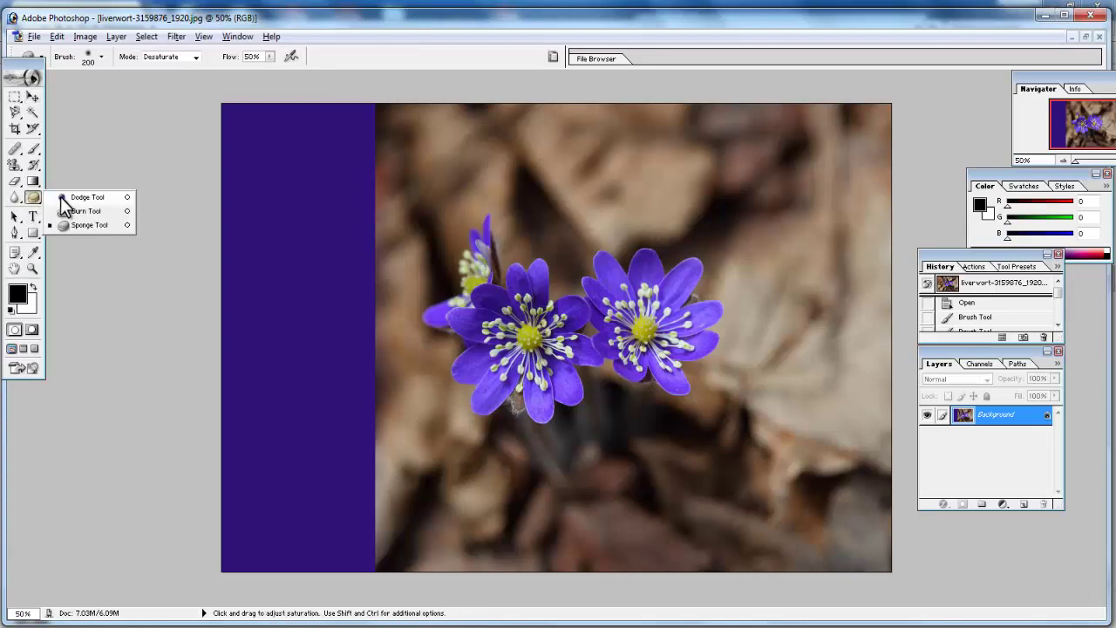
pyautogui.click(64, 198)
pyautogui.click(33, 199)
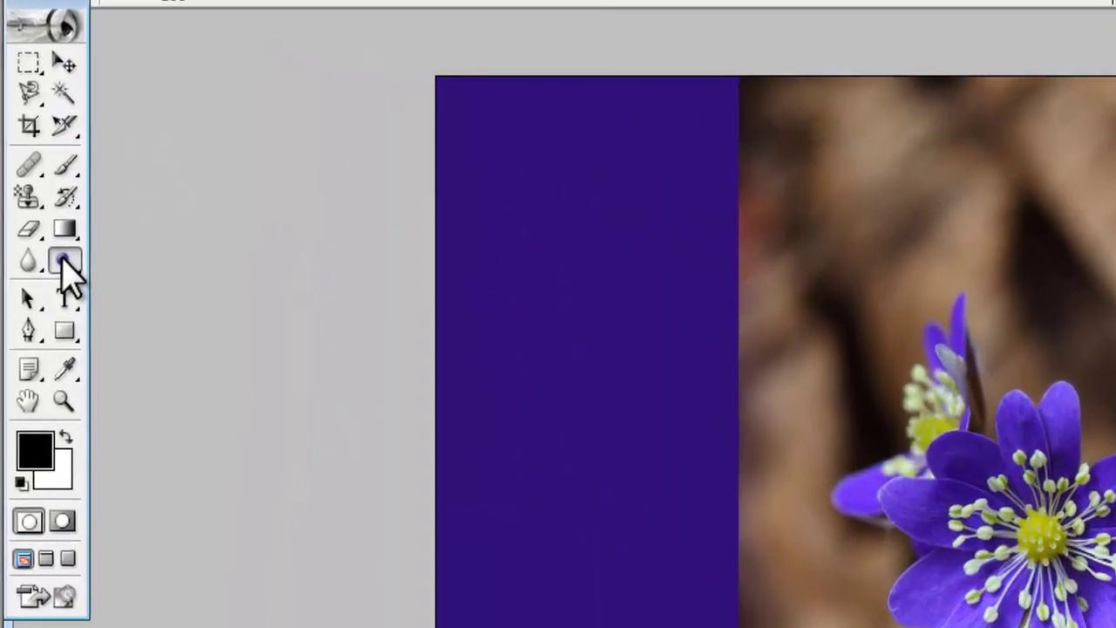
pyautogui.click(54, 242)
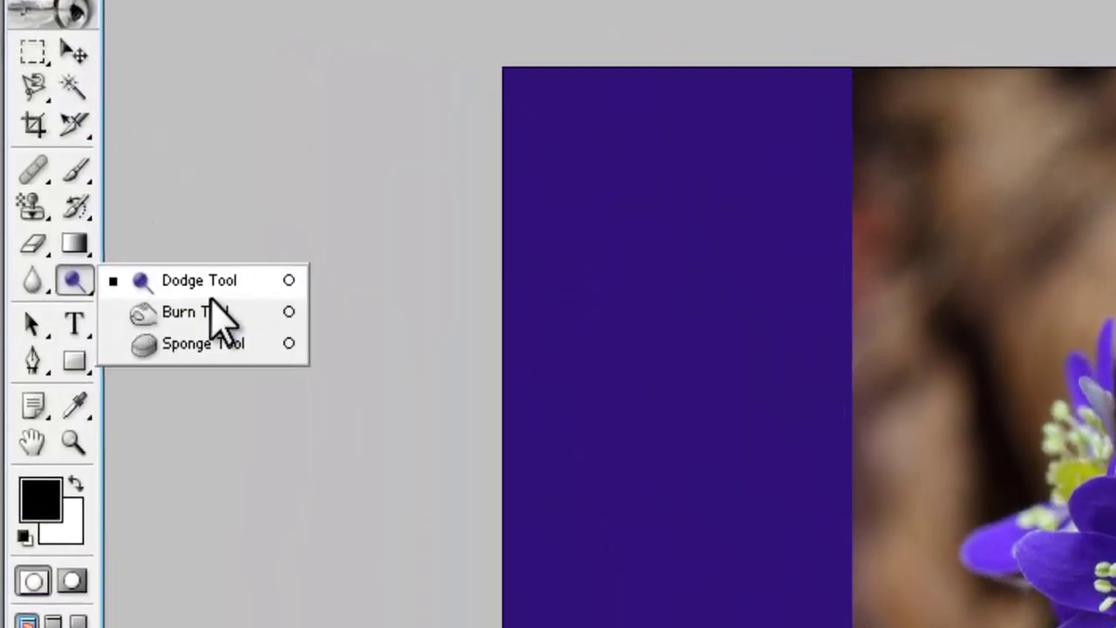
pyautogui.click(248, 401)
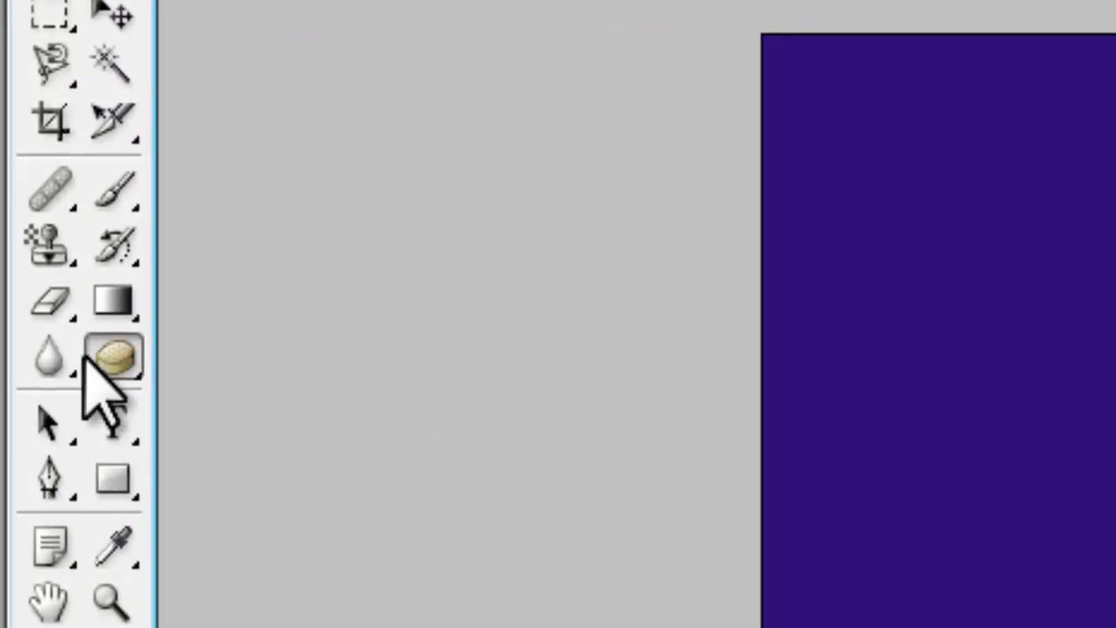
pyautogui.click(95, 320)
pyautogui.press('o')
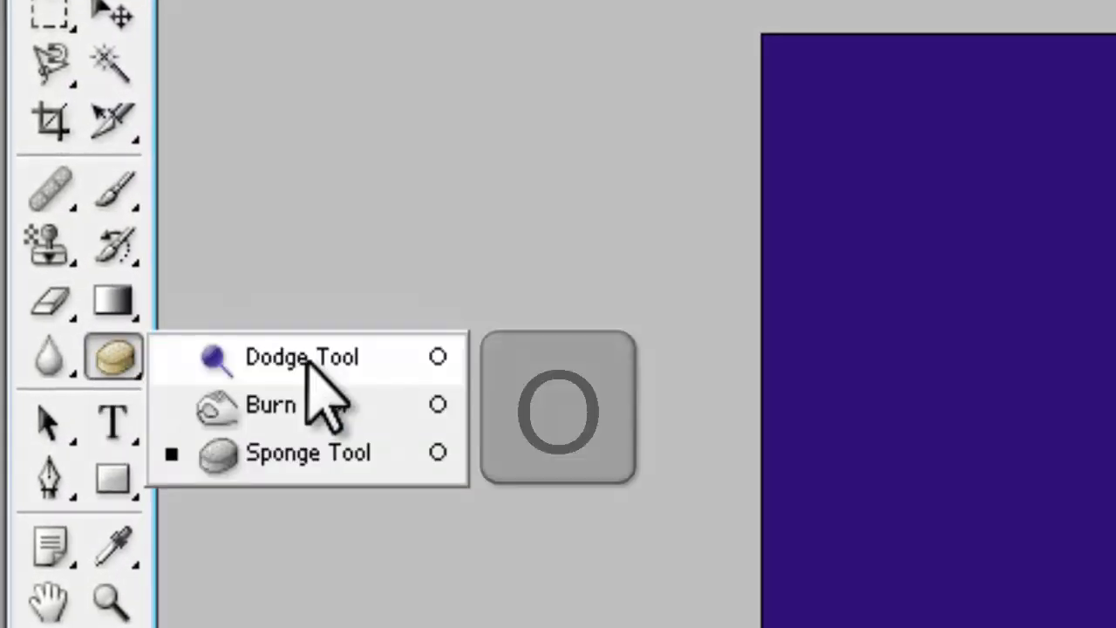
pyautogui.click(307, 359)
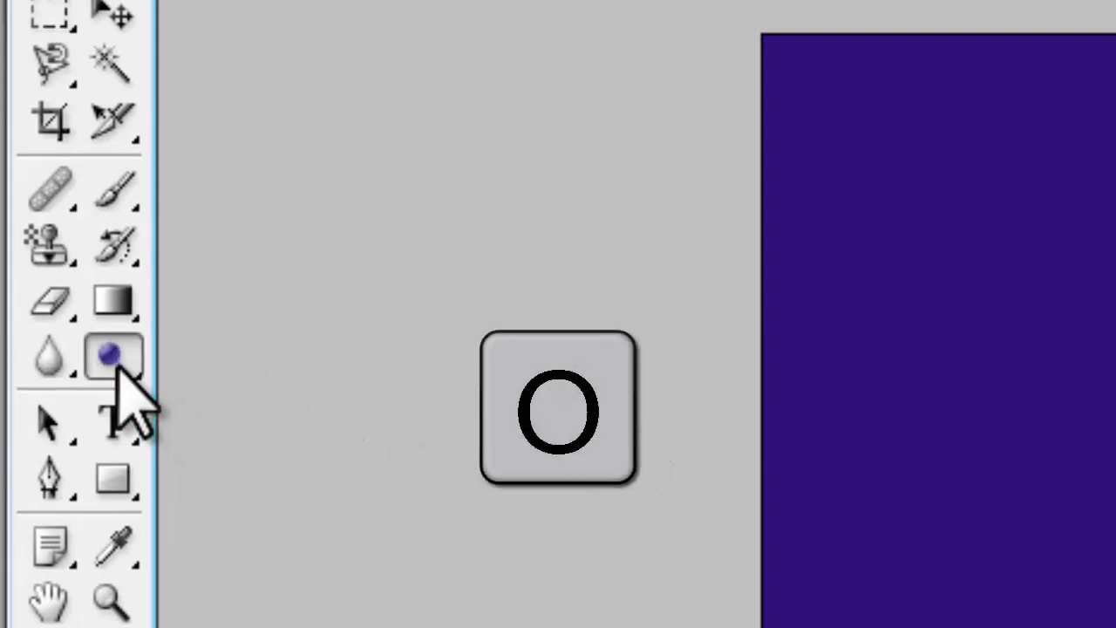
pyautogui.click(115, 366)
pyautogui.click(297, 363)
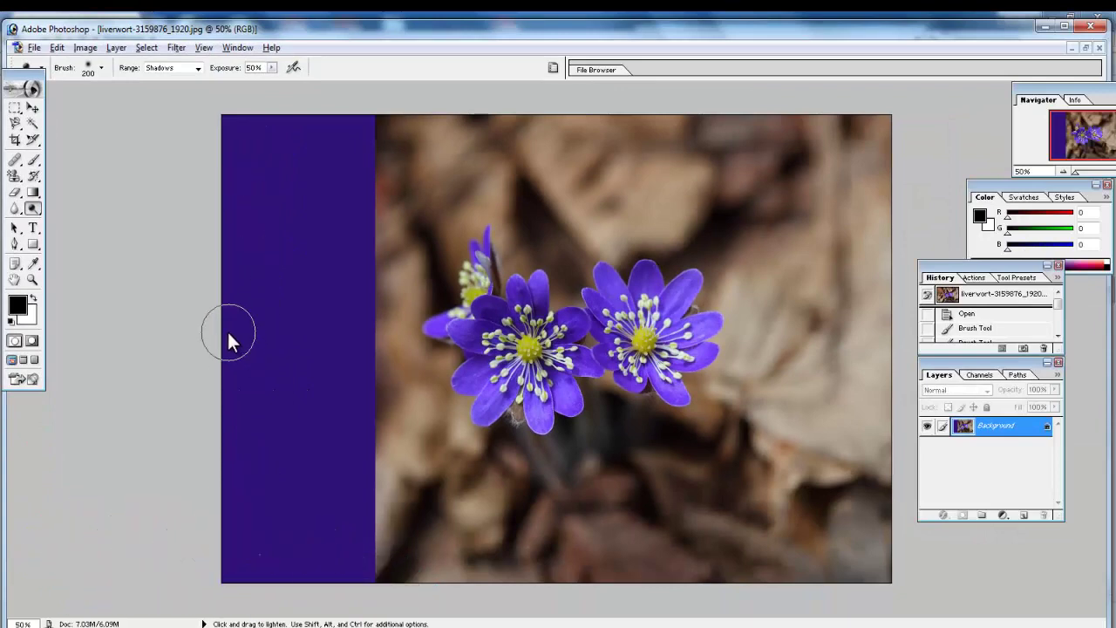
# Dodge a lightened horizontal streak across the purple band with repeated strokes
pyautogui.moveTo(227, 329); pyautogui.dragTo(352, 311)
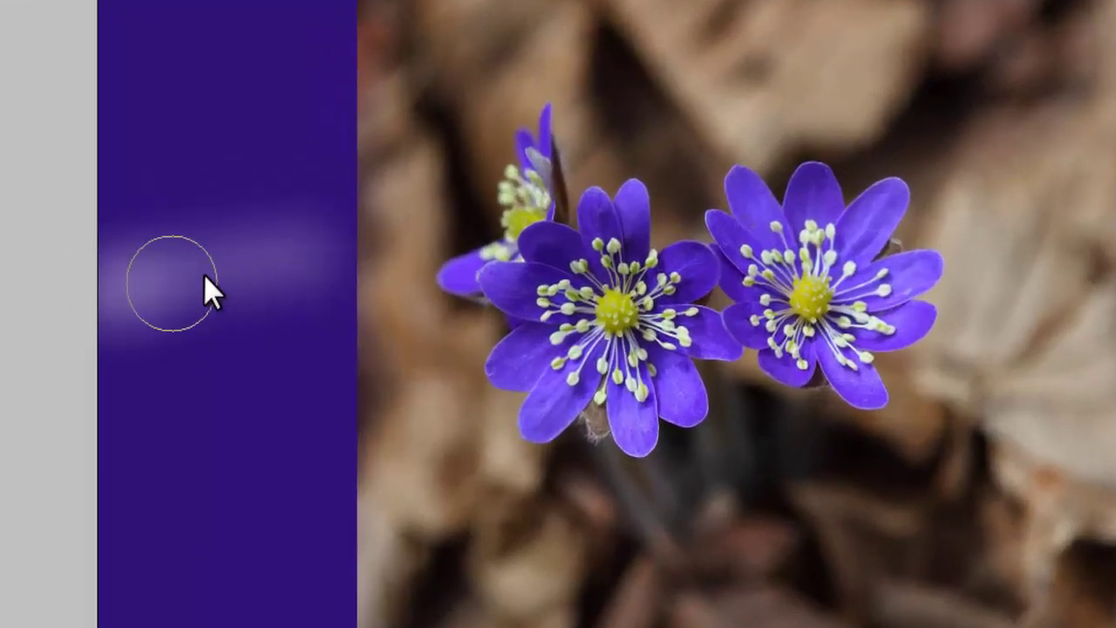
pyautogui.moveTo(172, 283); pyautogui.dragTo(292, 245)
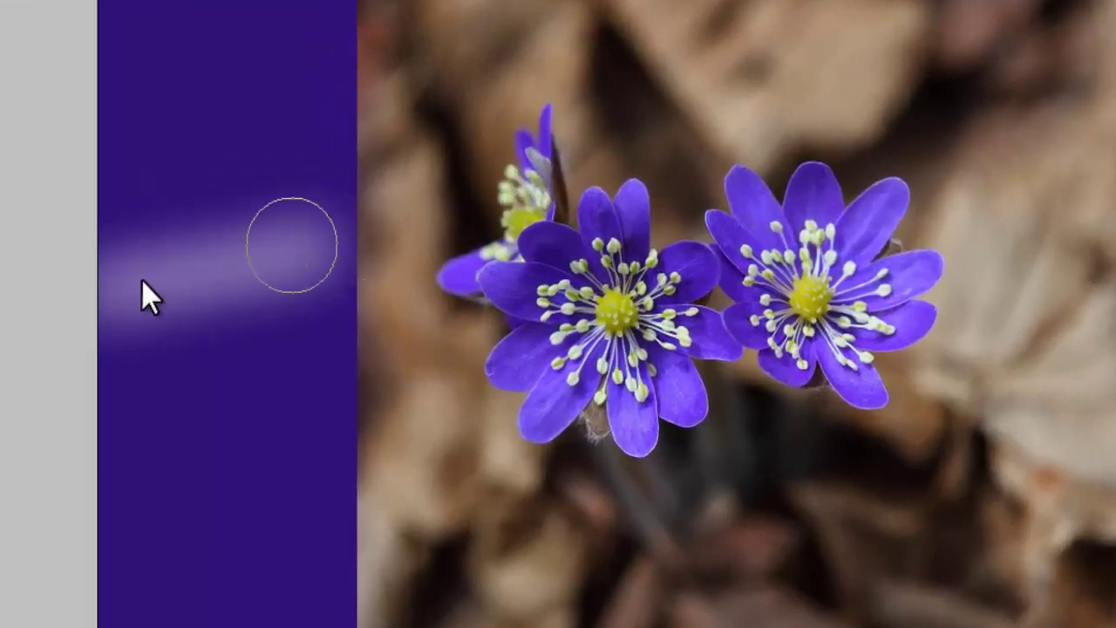
pyautogui.moveTo(176, 275); pyautogui.dragTo(224, 270)
pyautogui.moveTo(120, 279); pyautogui.dragTo(329, 234)
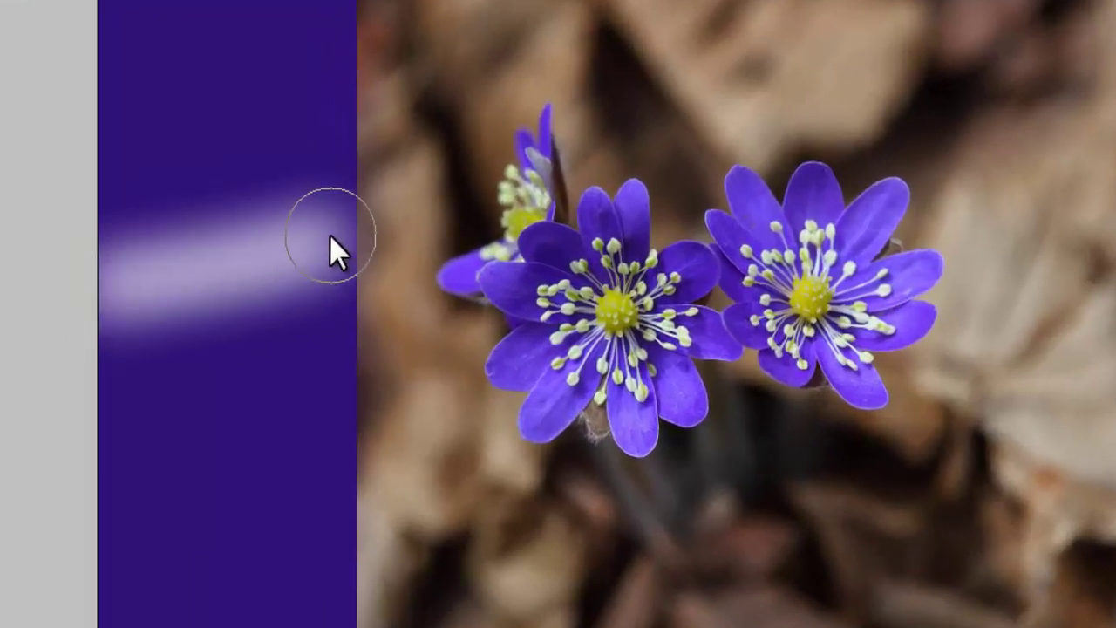
pyautogui.moveTo(121, 281); pyautogui.dragTo(337, 224)
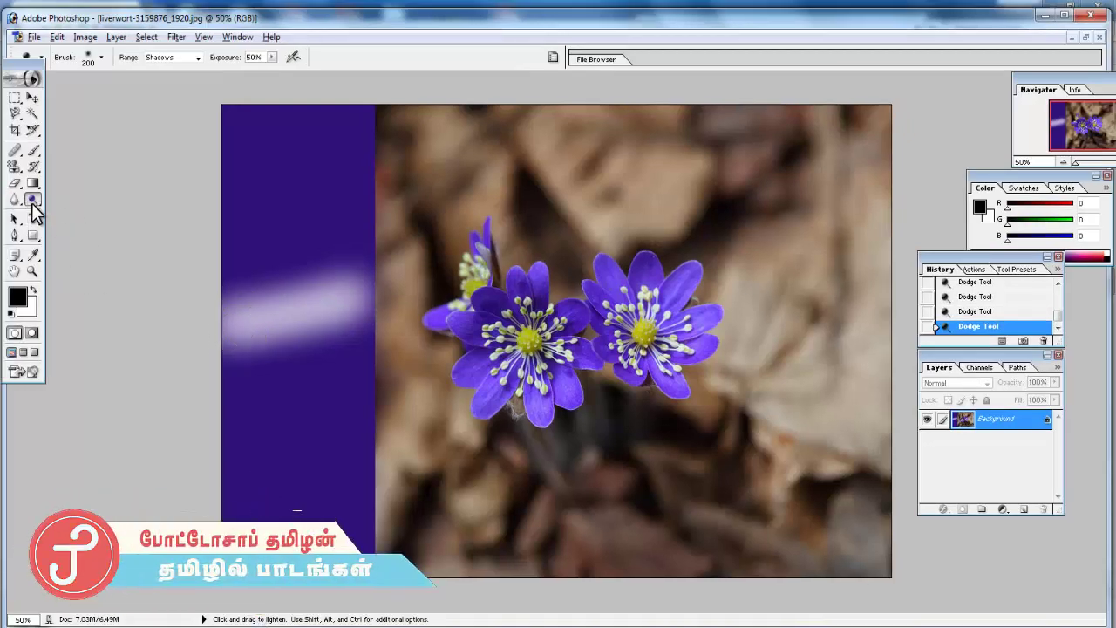
# Dodge the petals of the left and right flowers to brighten them
pyautogui.moveTo(34, 203); pyautogui.dragTo(76, 212)
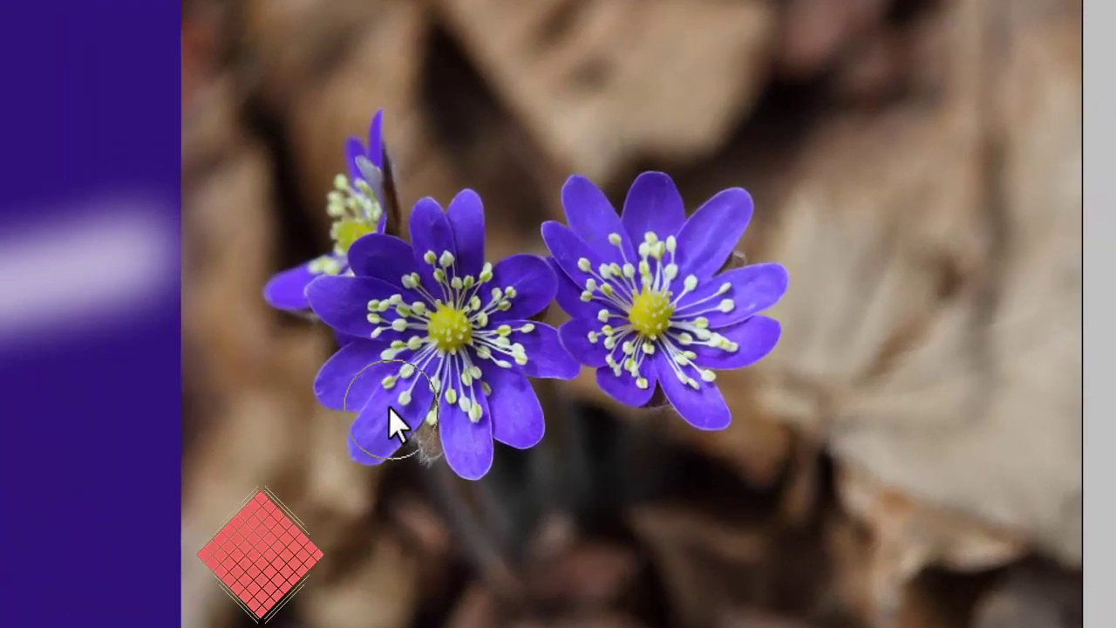
pyautogui.moveTo(390, 425)
pyautogui.mouseDown()
pyautogui.moveTo(457, 254)
pyautogui.moveTo(517, 417)
pyautogui.mouseUp()
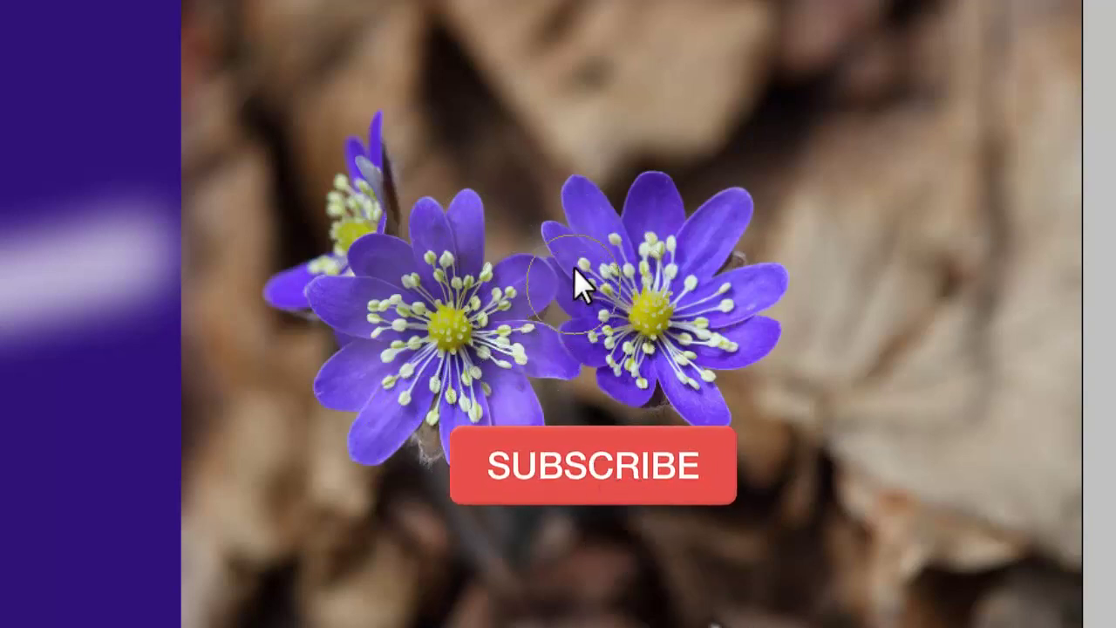
pyautogui.moveTo(574, 281)
pyautogui.mouseDown()
pyautogui.moveTo(678, 237)
pyautogui.moveTo(716, 262)
pyautogui.mouseUp()
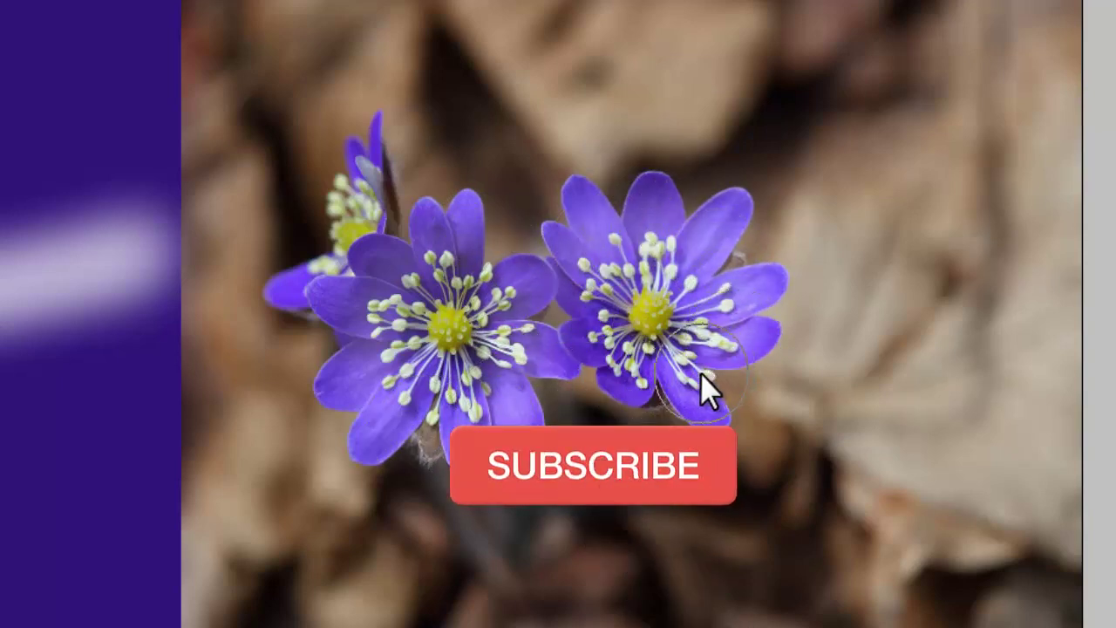
pyautogui.moveTo(701, 374); pyautogui.dragTo(642, 374)
pyautogui.moveTo(592, 331); pyautogui.dragTo(599, 357)
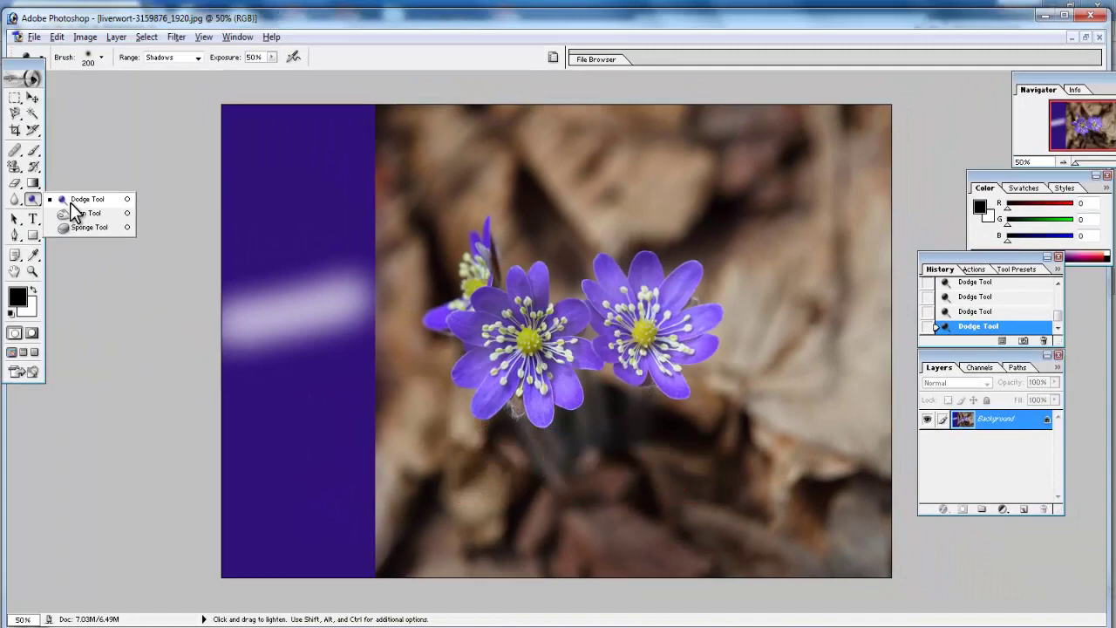
# Switch to the Burn Tool and resize the brush with [ and ]
pyautogui.click(74, 213)
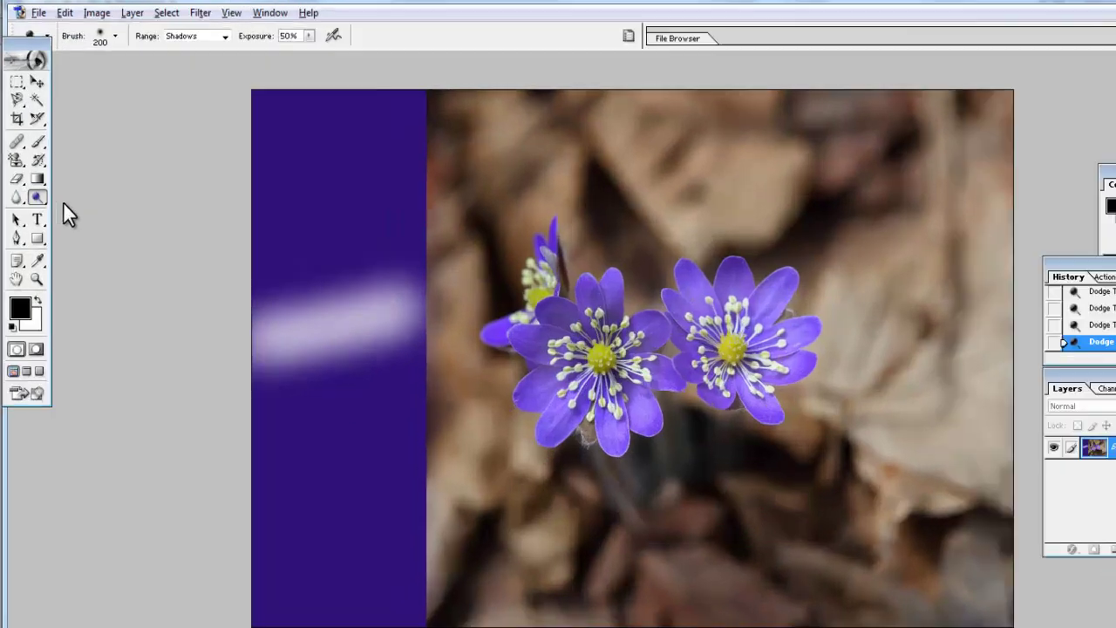
pyautogui.click(33, 202)
pyautogui.click(74, 216)
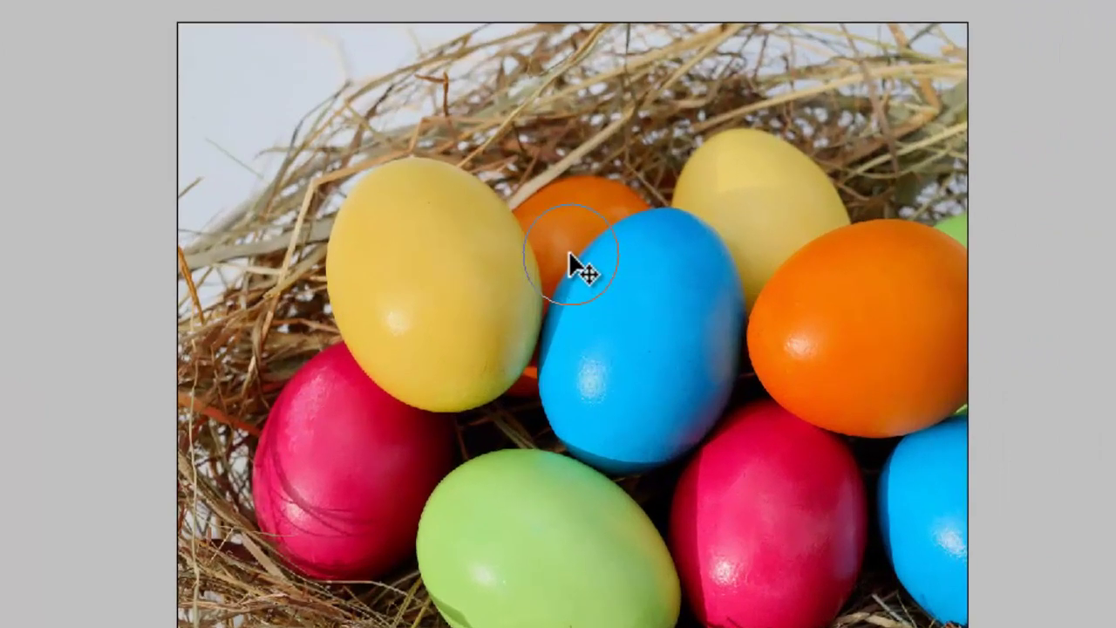
pyautogui.press('[')
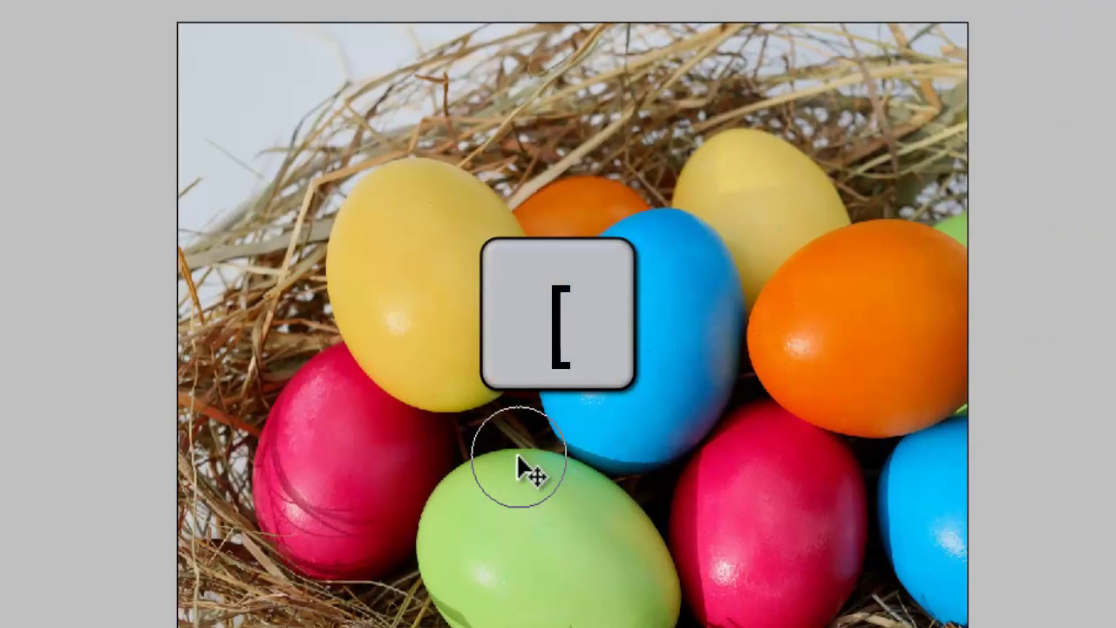
pyautogui.press(']')
pyautogui.press(']')
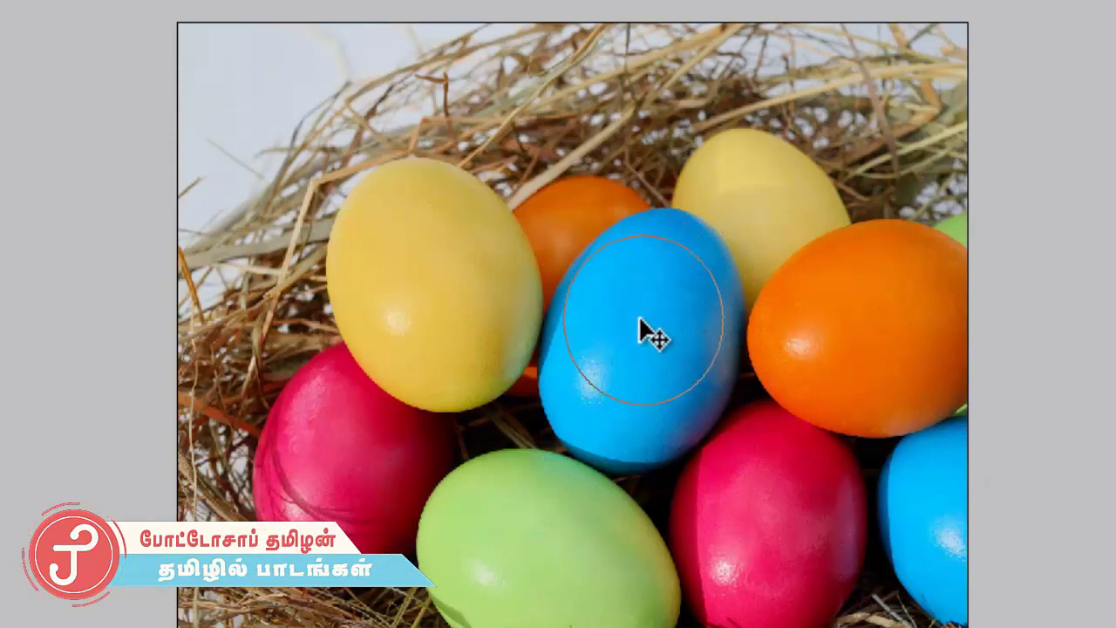
# Burn the blue, yellow and green eggs to deepen their colours
pyautogui.moveTo(646, 281)
pyautogui.mouseDown()
pyautogui.moveTo(628, 398)
pyautogui.moveTo(632, 310)
pyautogui.mouseUp()
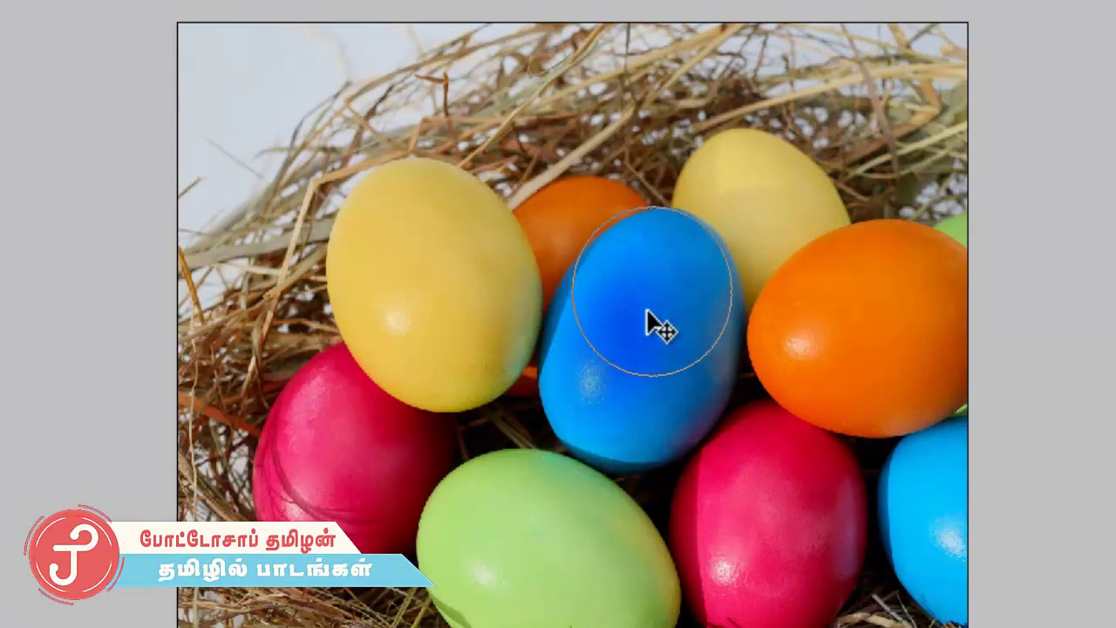
pyautogui.moveTo(738, 382)
pyautogui.mouseDown()
pyautogui.moveTo(616, 299)
pyautogui.moveTo(635, 349)
pyautogui.moveTo(665, 363)
pyautogui.moveTo(612, 380)
pyautogui.moveTo(622, 418)
pyautogui.mouseUp()
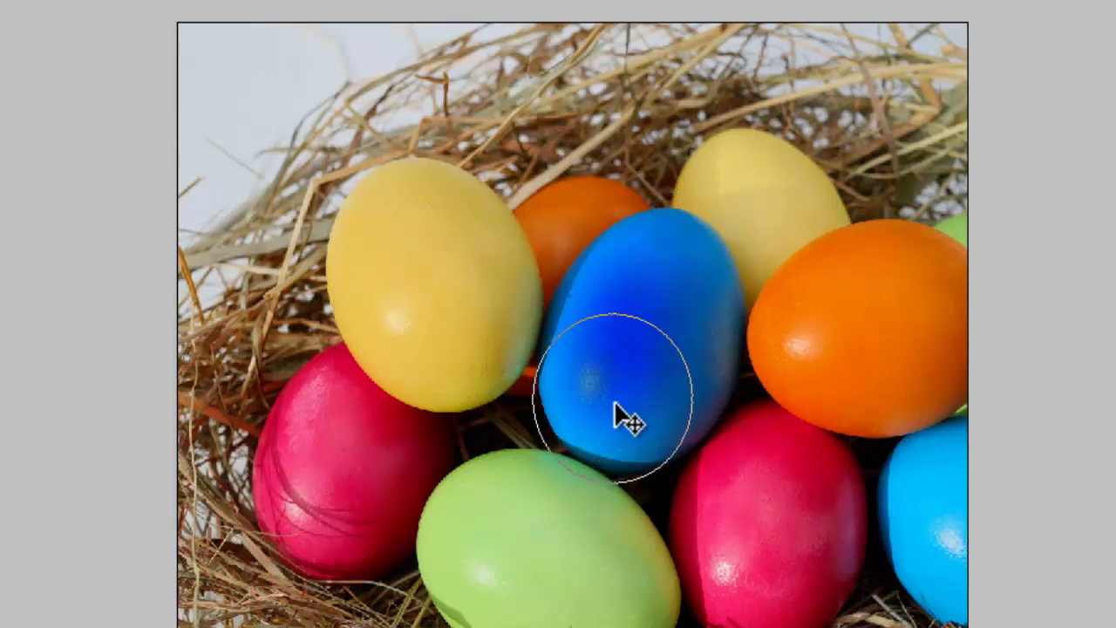
pyautogui.moveTo(413, 233)
pyautogui.mouseDown()
pyautogui.moveTo(456, 319)
pyautogui.moveTo(436, 344)
pyautogui.moveTo(463, 314)
pyautogui.moveTo(446, 292)
pyautogui.moveTo(461, 316)
pyautogui.moveTo(444, 244)
pyautogui.moveTo(471, 381)
pyautogui.moveTo(394, 267)
pyautogui.mouseUp()
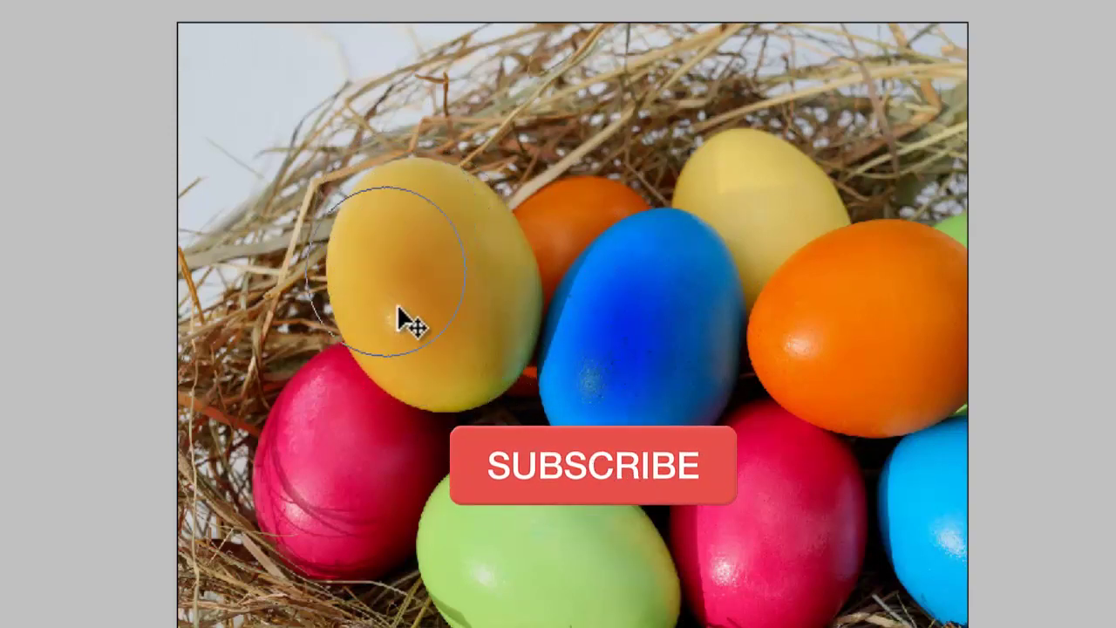
pyautogui.moveTo(598, 523)
pyautogui.mouseDown()
pyautogui.moveTo(480, 555)
pyautogui.moveTo(618, 593)
pyautogui.moveTo(577, 593)
pyautogui.moveTo(506, 523)
pyautogui.moveTo(480, 566)
pyautogui.moveTo(509, 556)
pyautogui.moveTo(593, 581)
pyautogui.moveTo(511, 570)
pyautogui.moveTo(578, 598)
pyautogui.moveTo(550, 518)
pyautogui.moveTo(525, 623)
pyautogui.mouseUp()
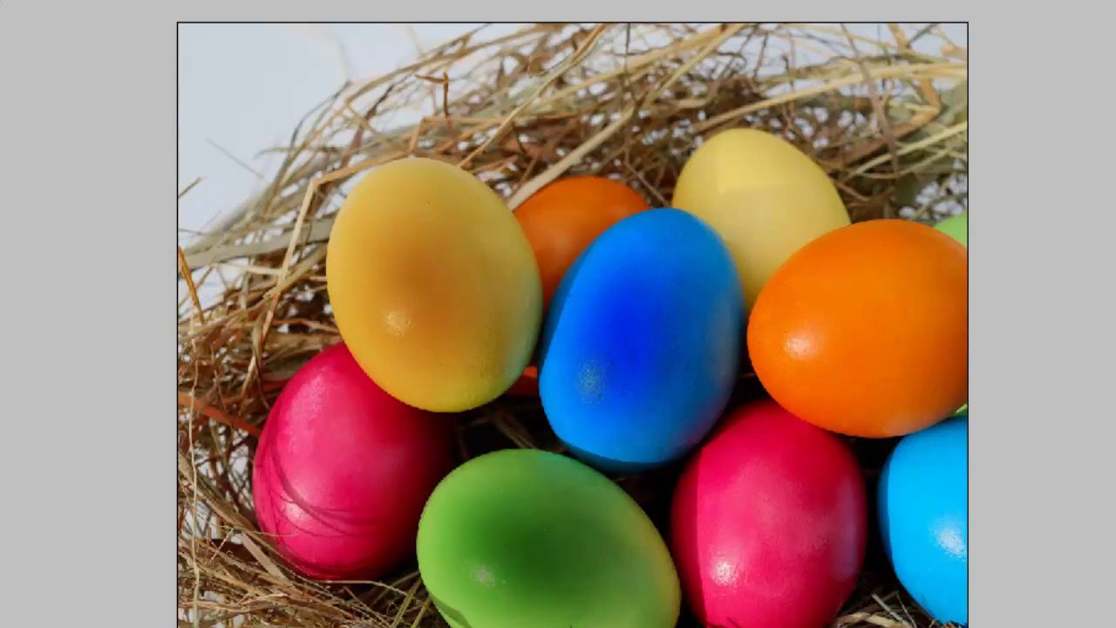
pyautogui.click(609, 254)
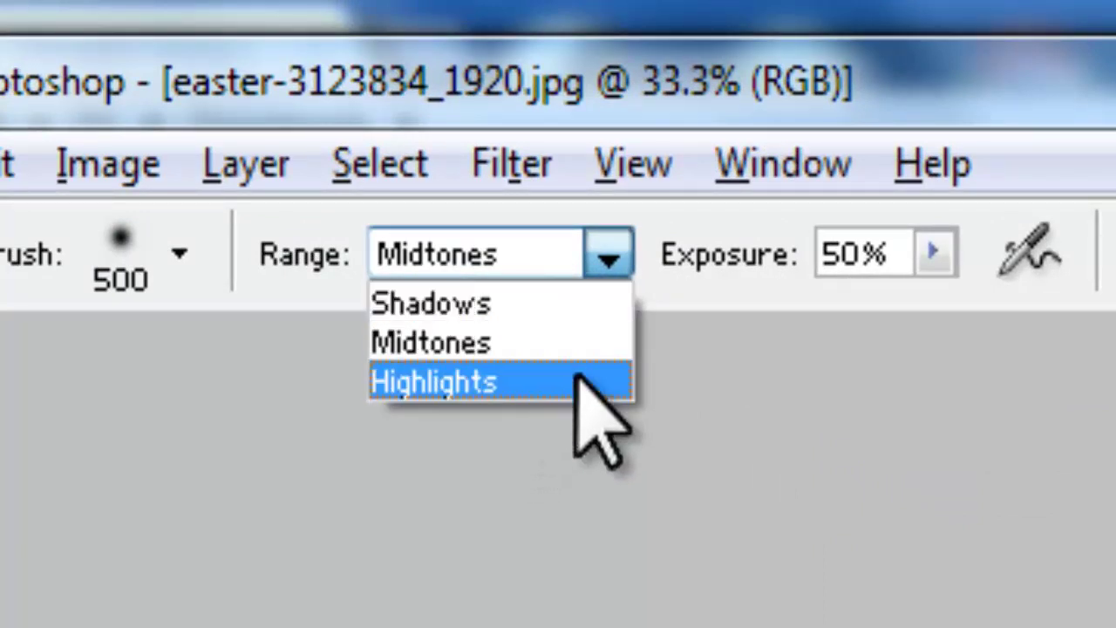
# Set the Burn range to Midtones and return exposure from 28% to 50%
pyautogui.click(566, 342)
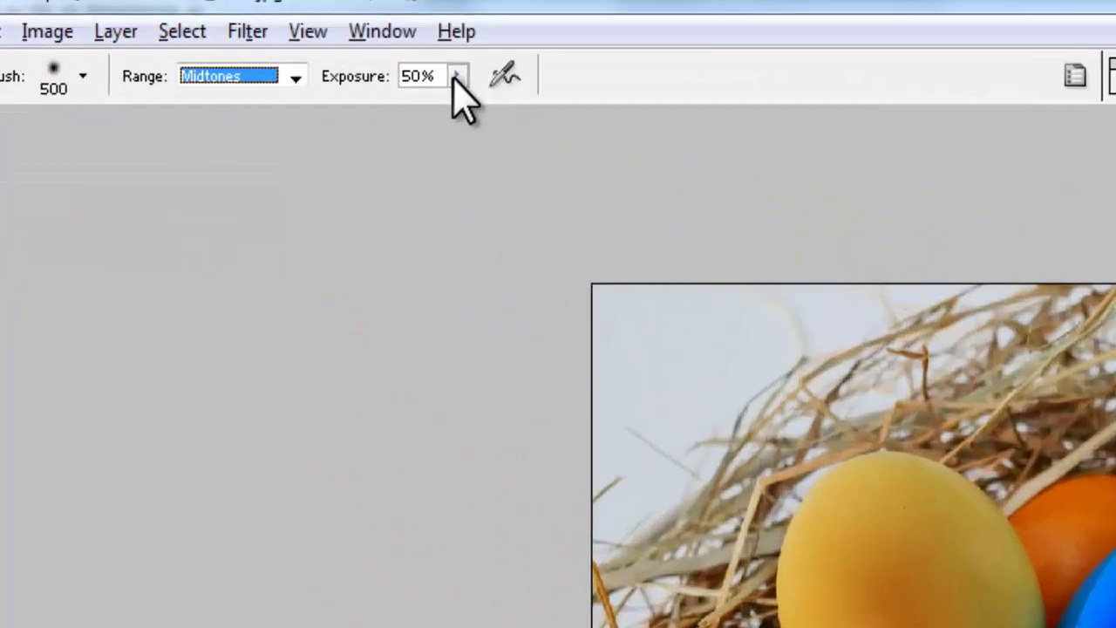
pyautogui.click(224, 37)
pyautogui.moveTo(218, 48); pyautogui.dragTo(207, 52)
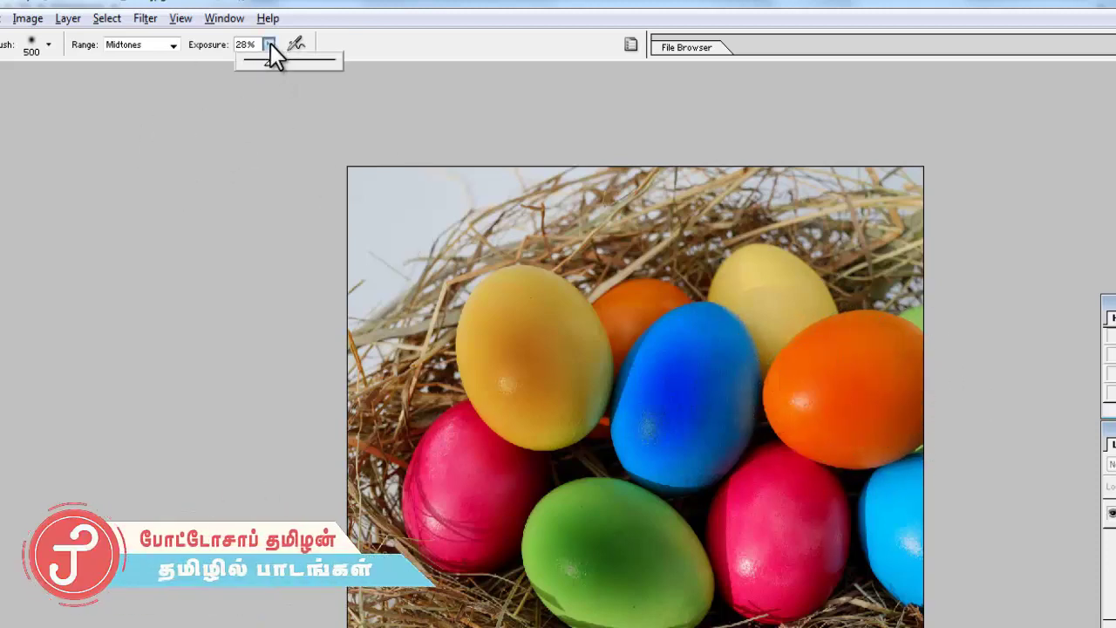
pyautogui.moveTo(321, 67); pyautogui.dragTo(294, 70)
pyautogui.click(429, 33)
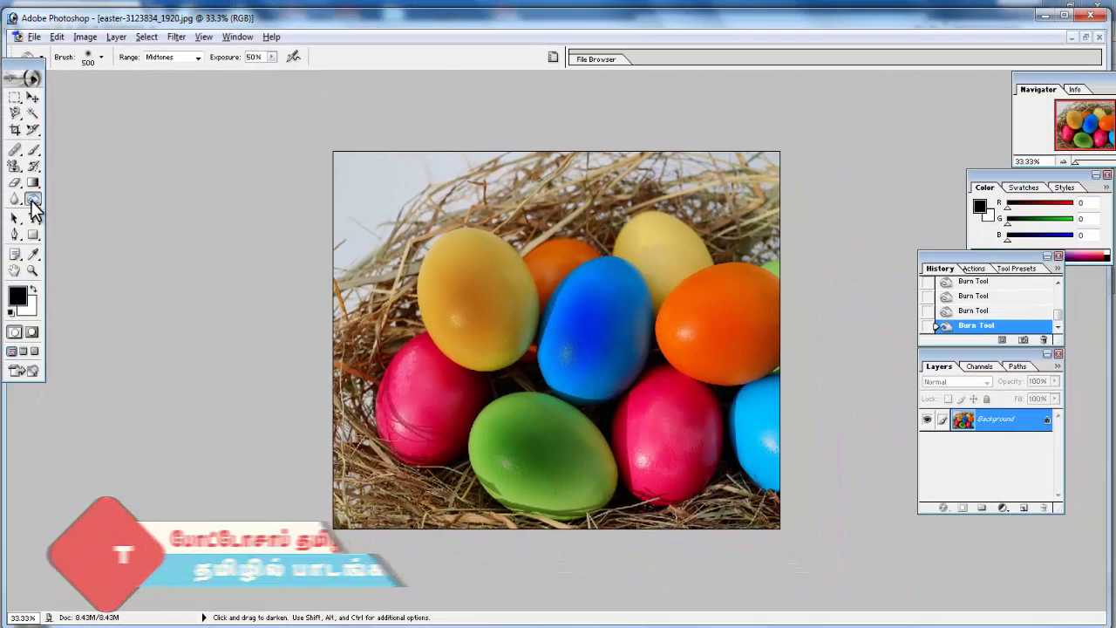
pyautogui.moveTo(32, 202); pyautogui.dragTo(101, 223)
pyautogui.click(101, 222)
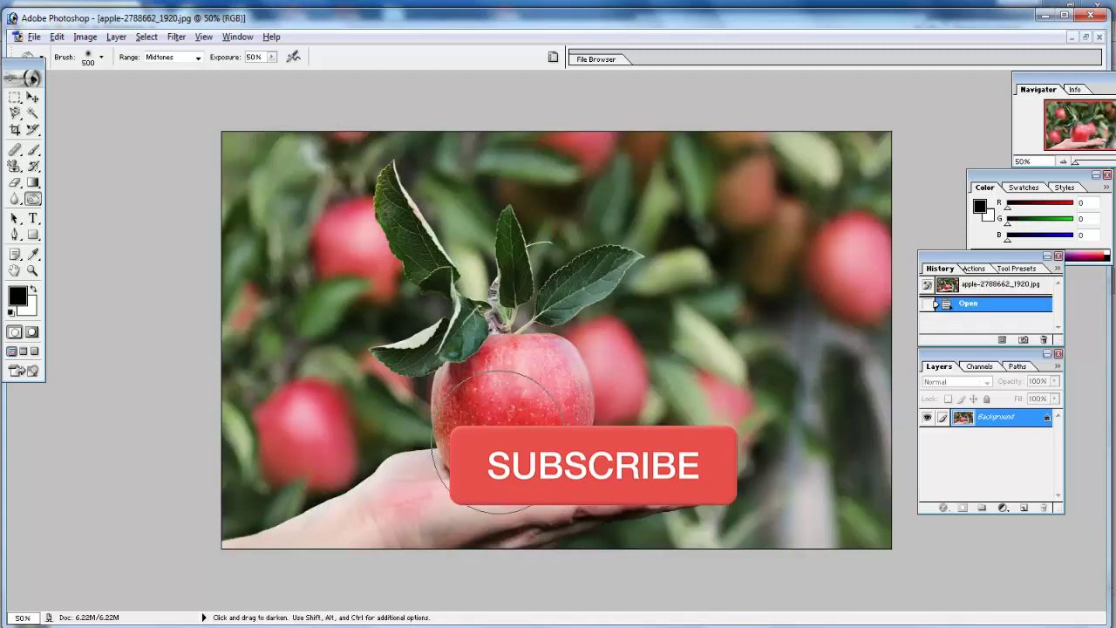
# Select the Burn Tool from the Dodge/Burn/Sponge flyout for the apple photo
pyautogui.click(33, 199)
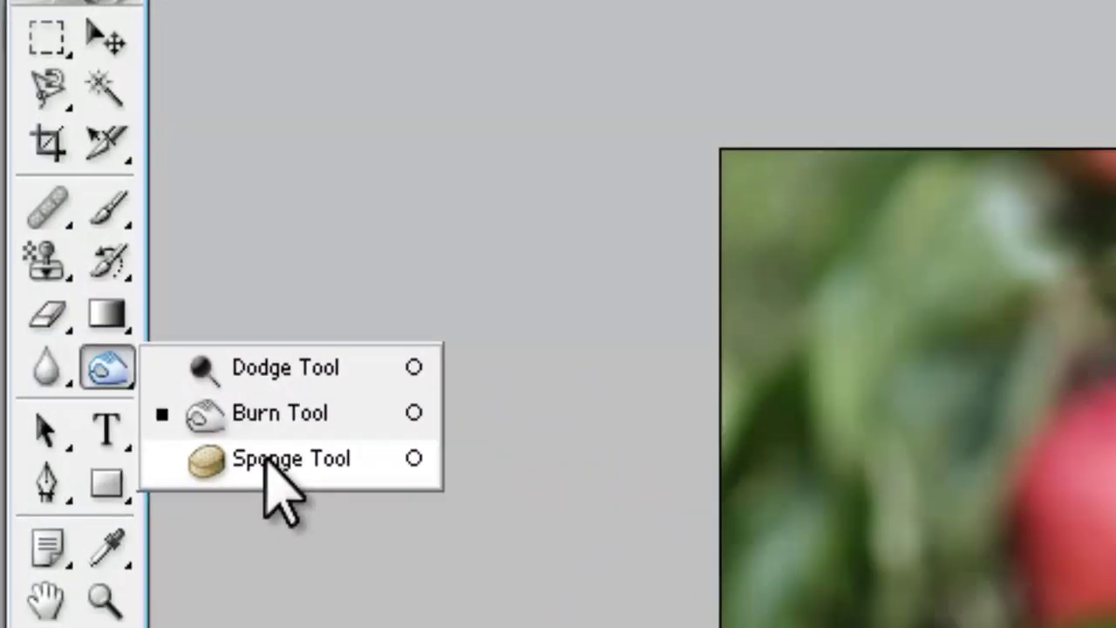
pyautogui.click(266, 459)
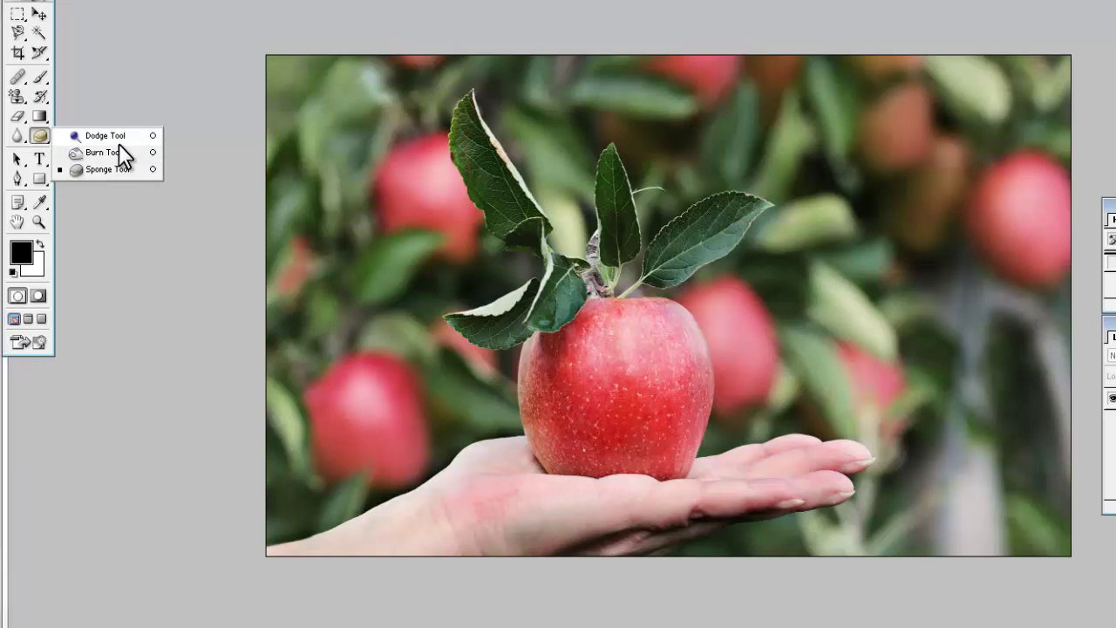
pyautogui.click(119, 145)
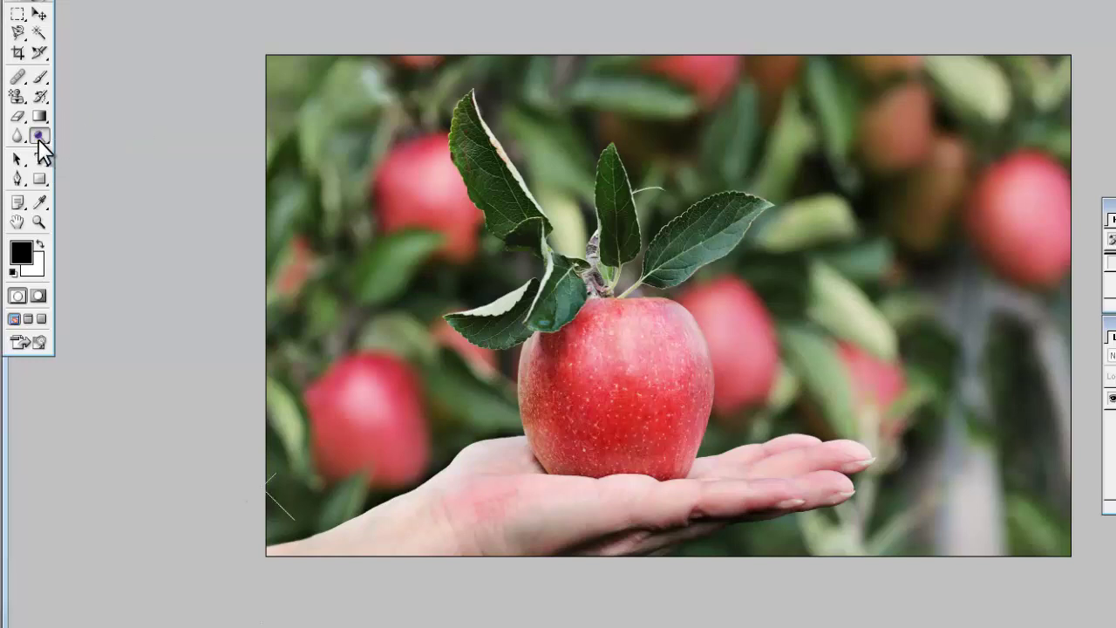
pyautogui.rightClick(38, 140)
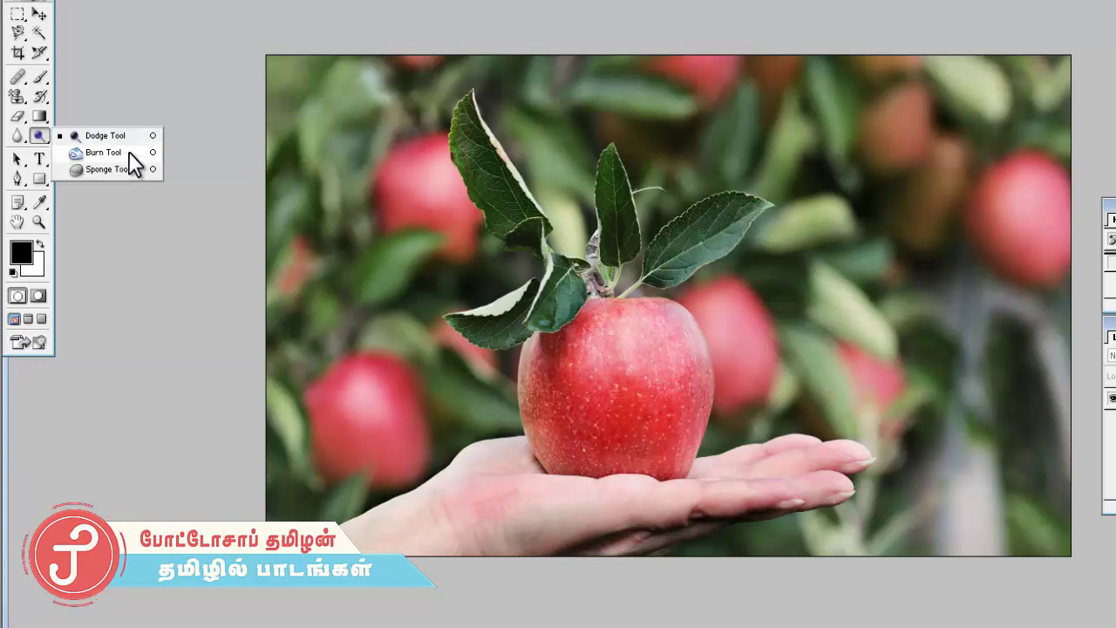
pyautogui.click(131, 162)
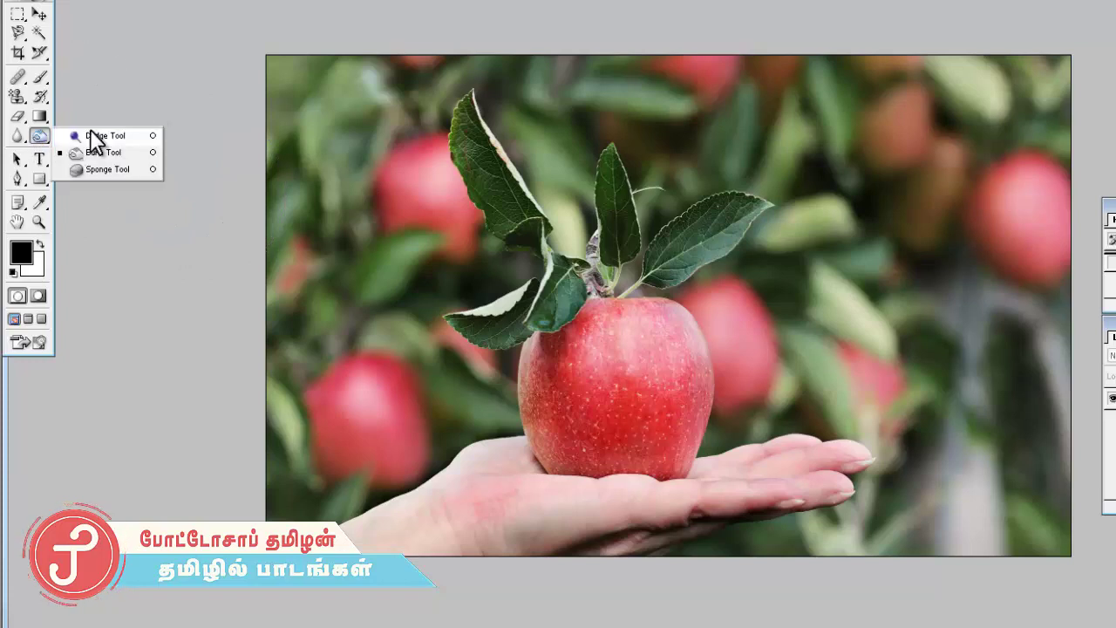
pyautogui.moveTo(40, 137)
pyautogui.mouseDown()
pyautogui.moveTo(89, 135)
pyautogui.moveTo(74, 152)
pyautogui.mouseUp()
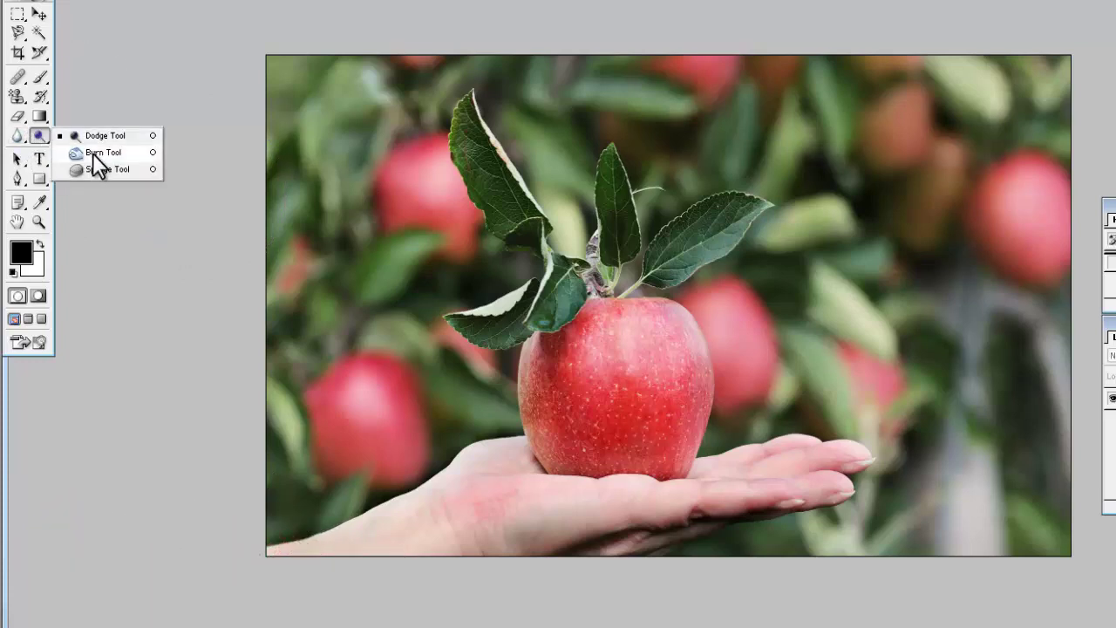
pyautogui.click(94, 156)
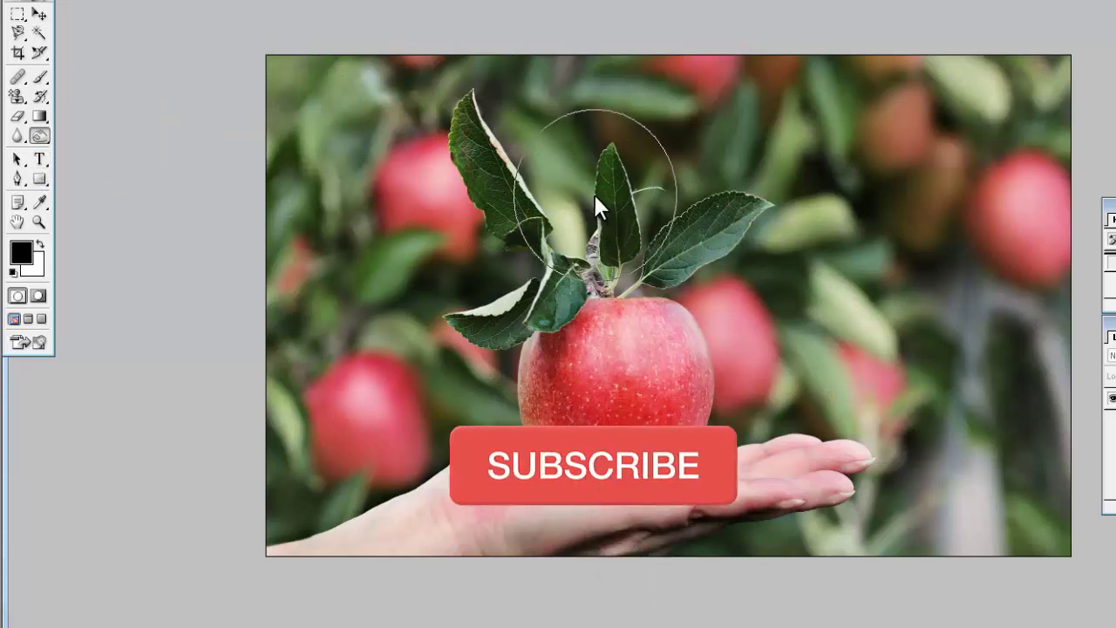
# Zoom in on the apple and leaves and shrink the brush twice
pyautogui.press('ctrl')
pyautogui.hotkey('ctrl', '+')
pyautogui.hotkey('ctrl', '+')
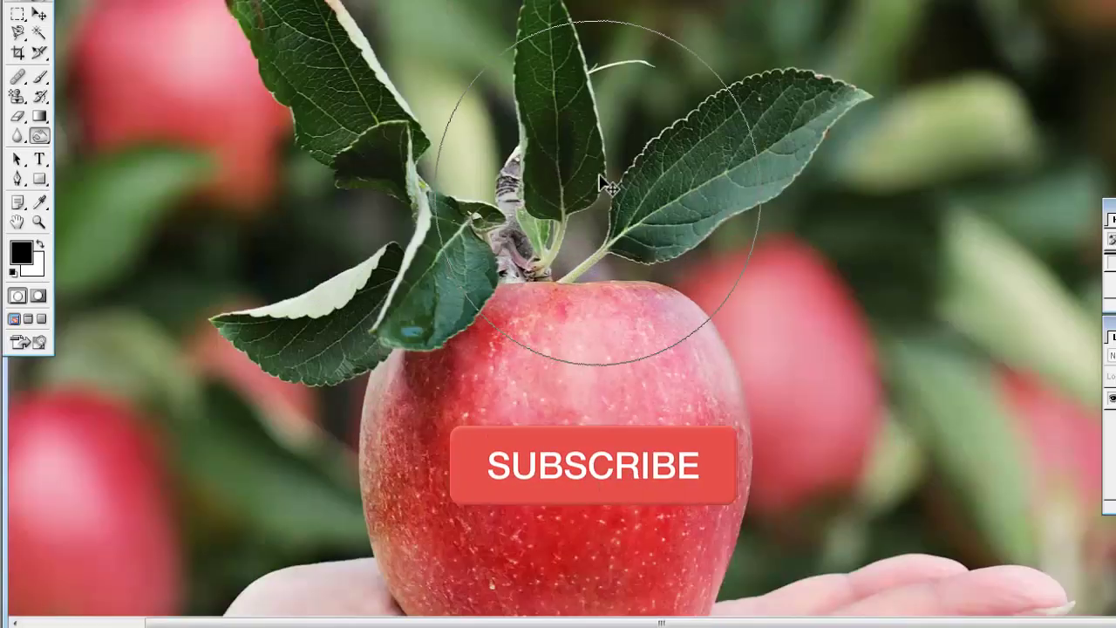
pyautogui.press('[')
pyautogui.press('[')
pyautogui.press('[')
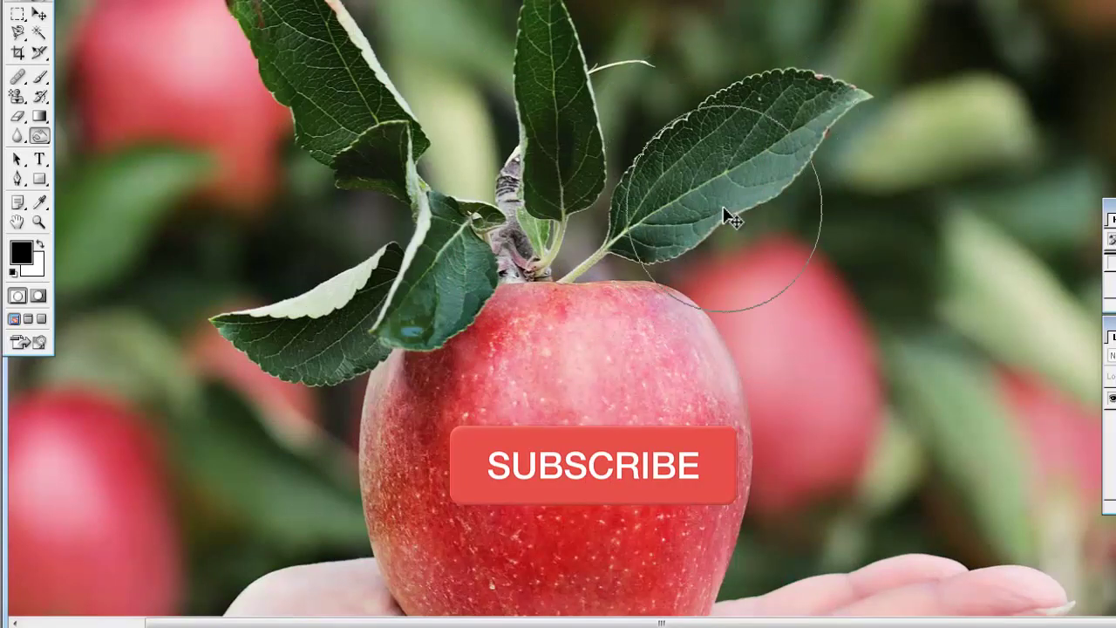
pyautogui.press('[')
pyautogui.press('[')
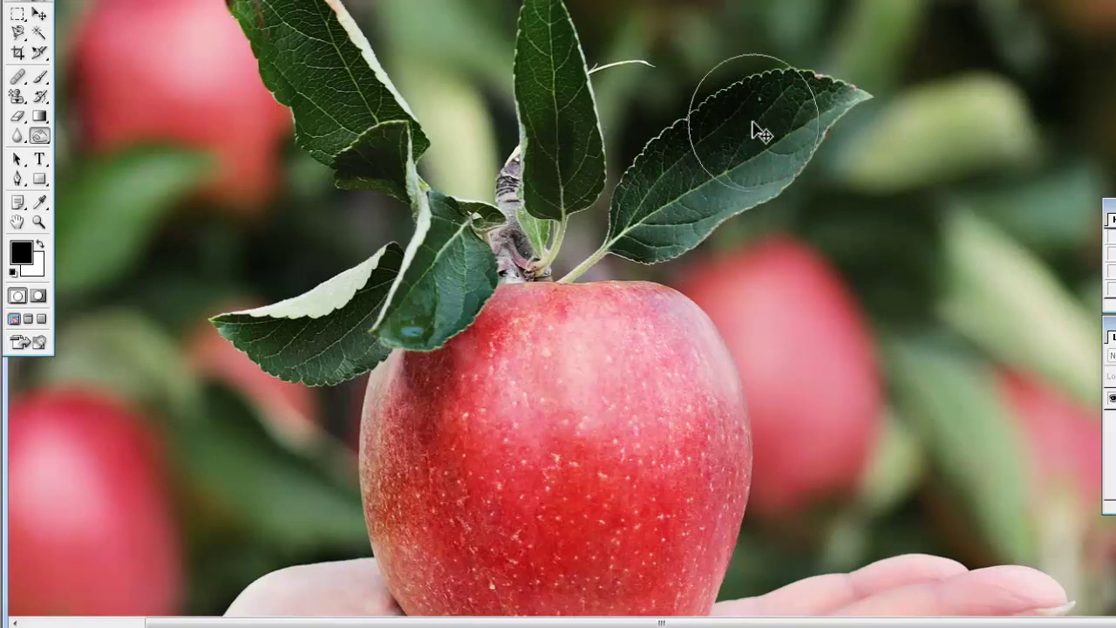
# Switch to the Sponge Tool in Desaturate mode, zoomed out on the apple
pyautogui.click(49, 138)
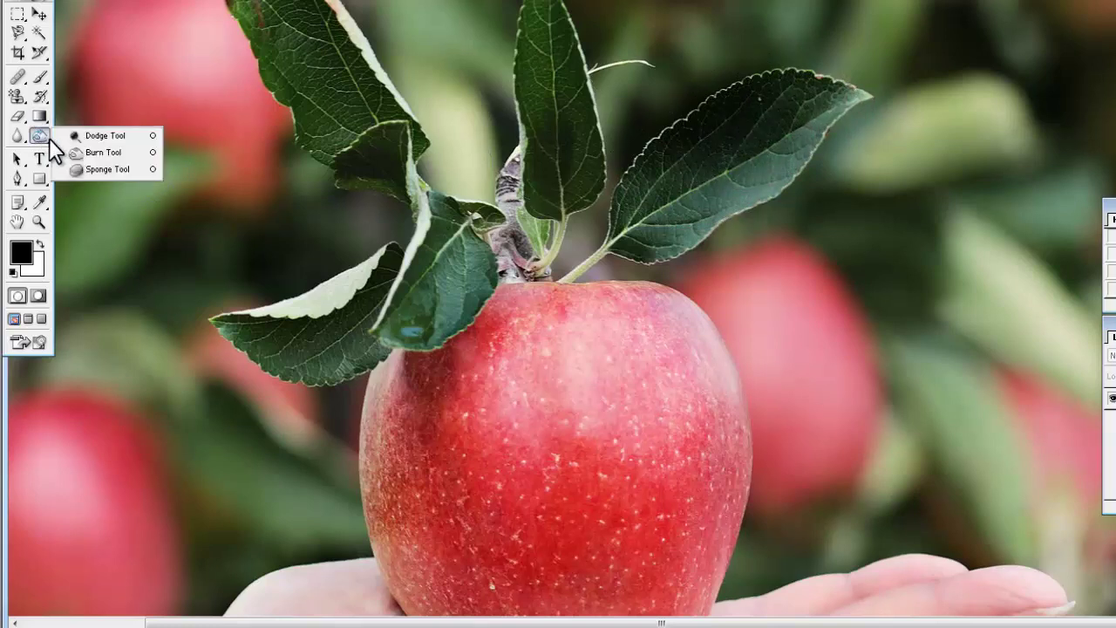
pyautogui.click(96, 172)
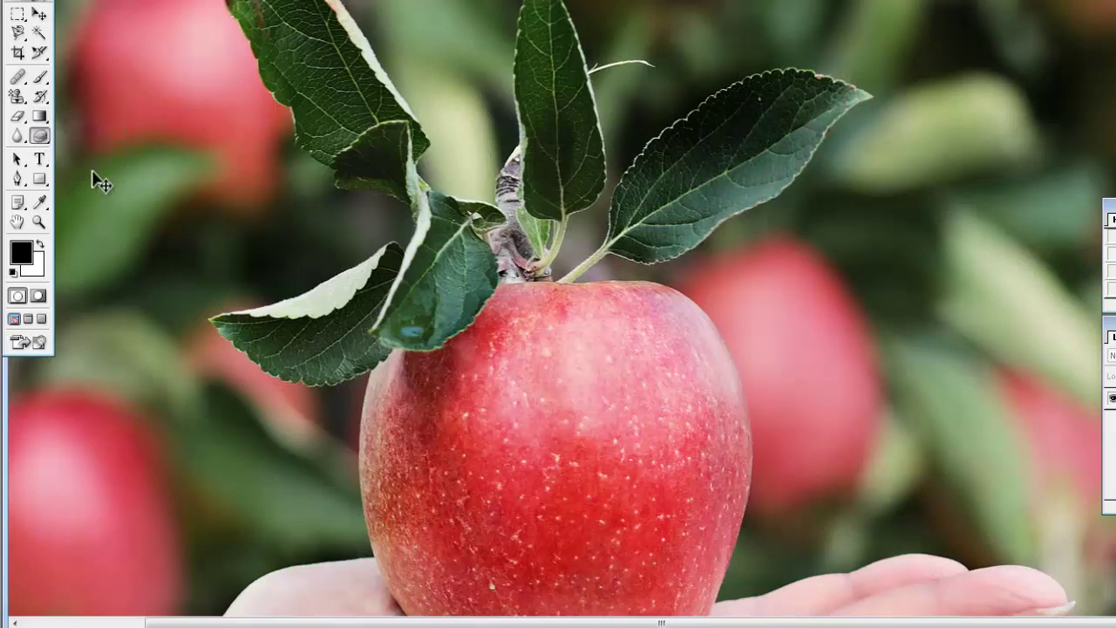
pyautogui.hotkey('ctrl', '-')
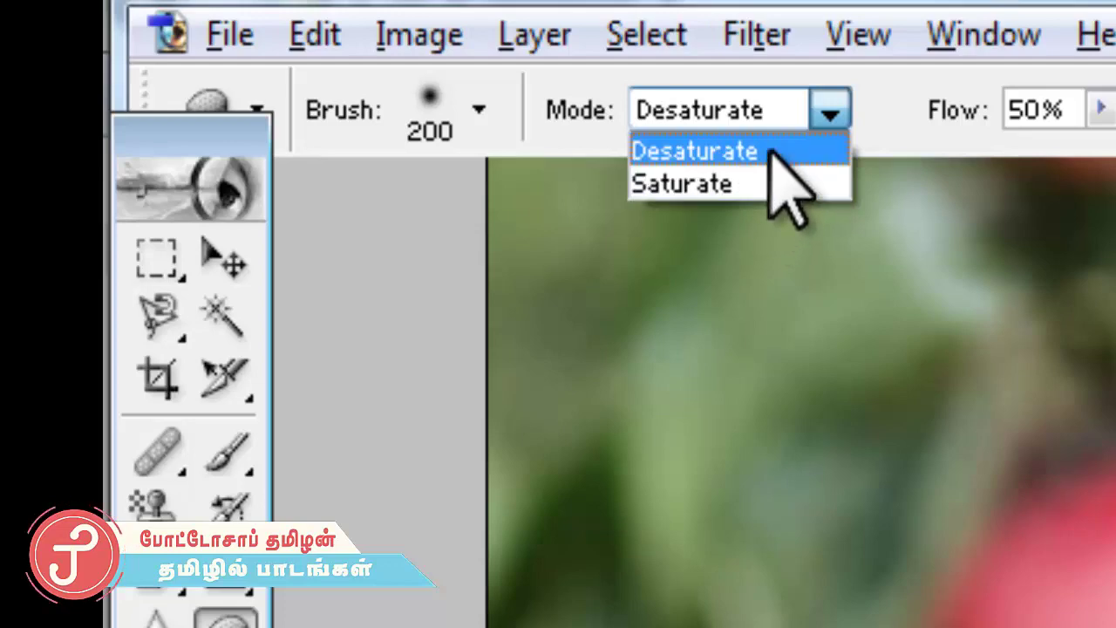
pyautogui.click(769, 151)
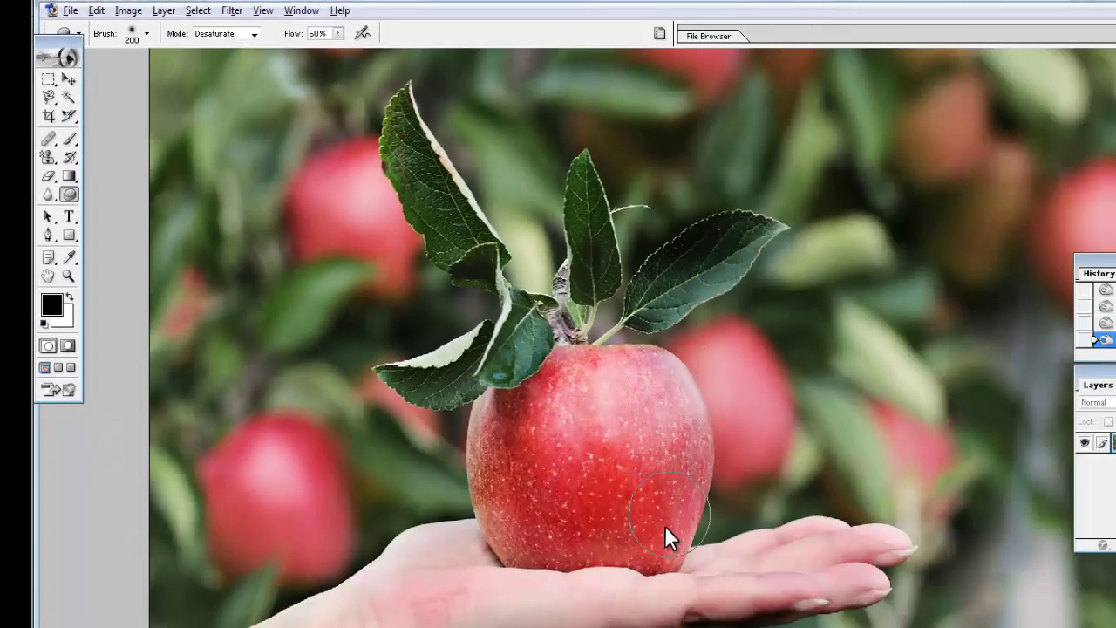
# Desaturate the apple's right side to a greyish tone with several strokes
pyautogui.moveTo(656, 514); pyautogui.dragTo(660, 436)
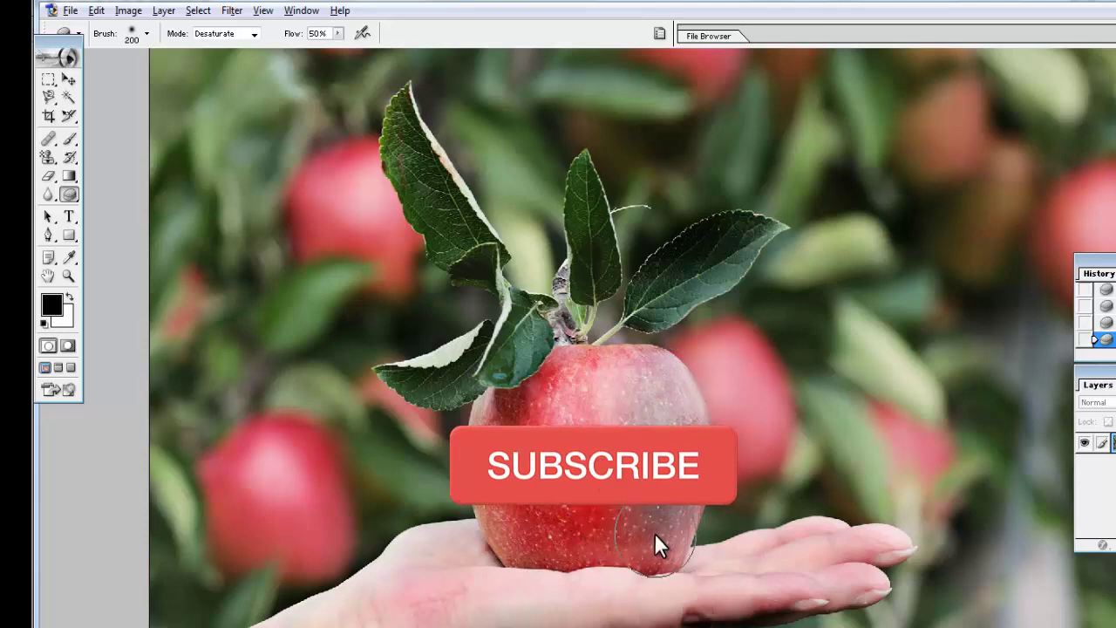
pyautogui.moveTo(656, 536)
pyautogui.mouseDown()
pyautogui.moveTo(660, 387)
pyautogui.moveTo(674, 518)
pyautogui.moveTo(660, 374)
pyautogui.moveTo(678, 394)
pyautogui.mouseUp()
pyautogui.moveTo(662, 551)
pyautogui.mouseDown()
pyautogui.moveTo(668, 379)
pyautogui.moveTo(678, 516)
pyautogui.mouseUp()
pyautogui.moveTo(683, 558); pyautogui.dragTo(675, 390)
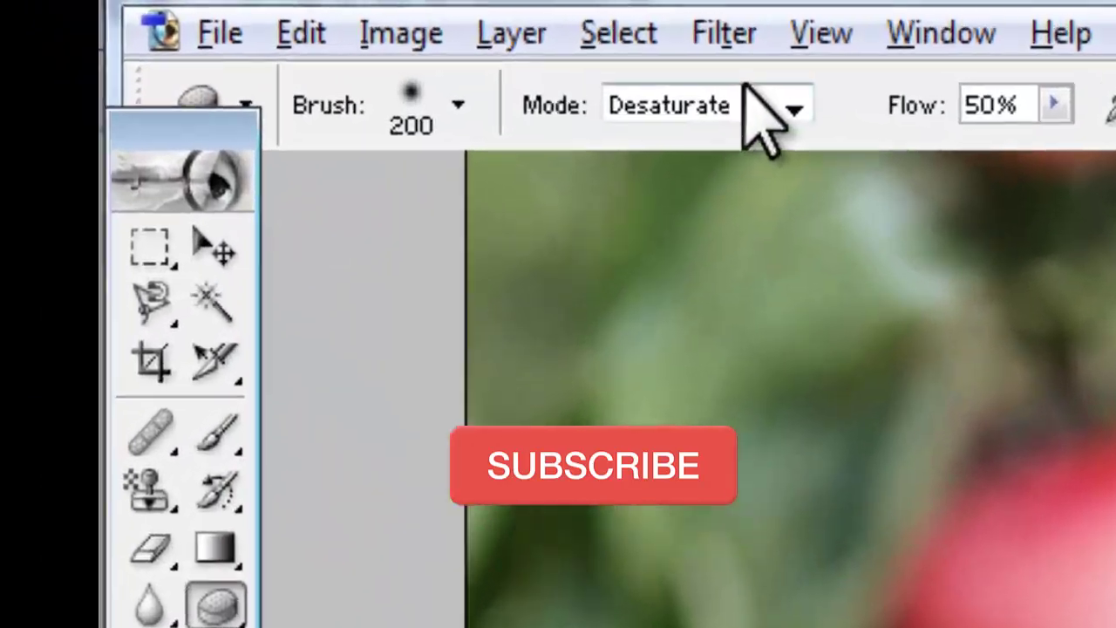
# Set the Sponge to Saturate mode and paint the apple's left half vivid red
pyautogui.click(241, 32)
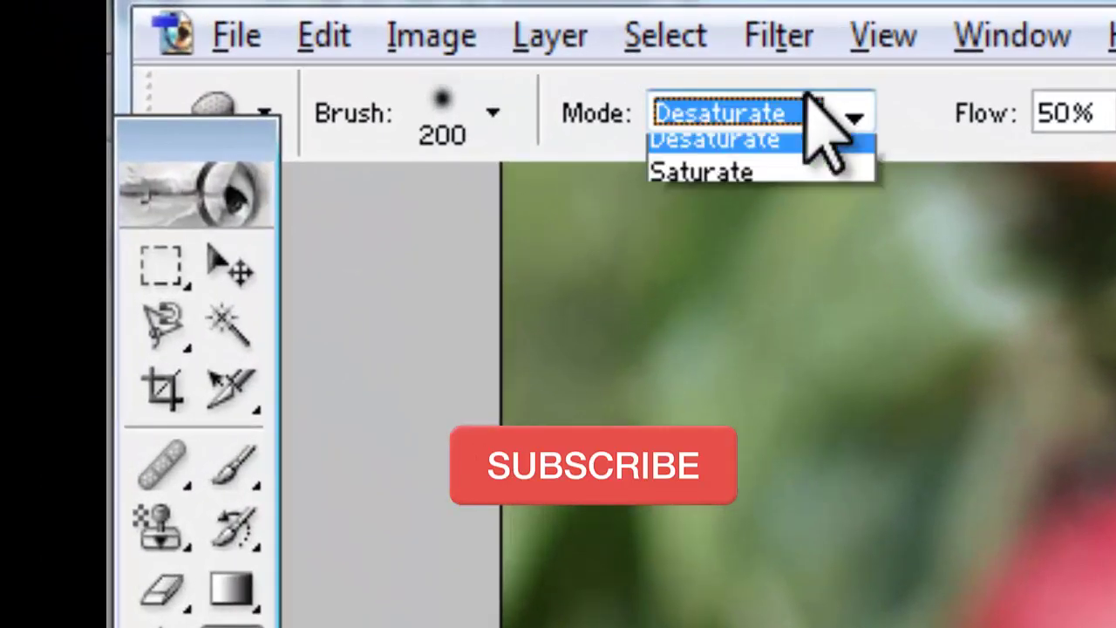
pyautogui.click(779, 185)
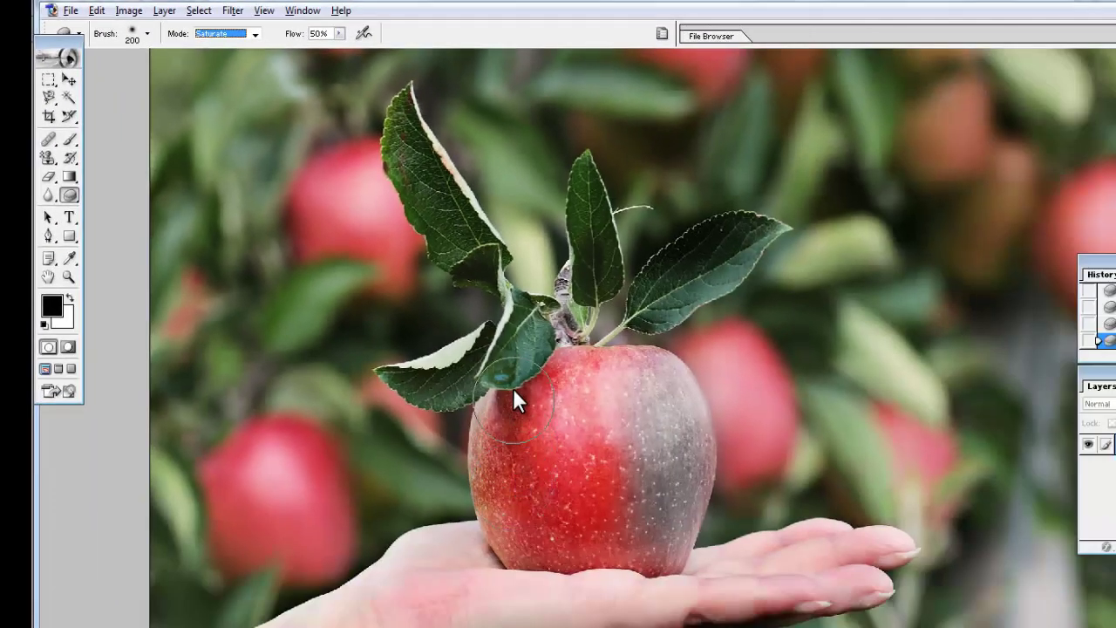
pyautogui.moveTo(513, 388)
pyautogui.mouseDown()
pyautogui.moveTo(509, 518)
pyautogui.moveTo(501, 413)
pyautogui.moveTo(508, 548)
pyautogui.moveTo(515, 393)
pyautogui.moveTo(528, 558)
pyautogui.moveTo(552, 417)
pyautogui.moveTo(552, 539)
pyautogui.moveTo(497, 468)
pyautogui.mouseUp()
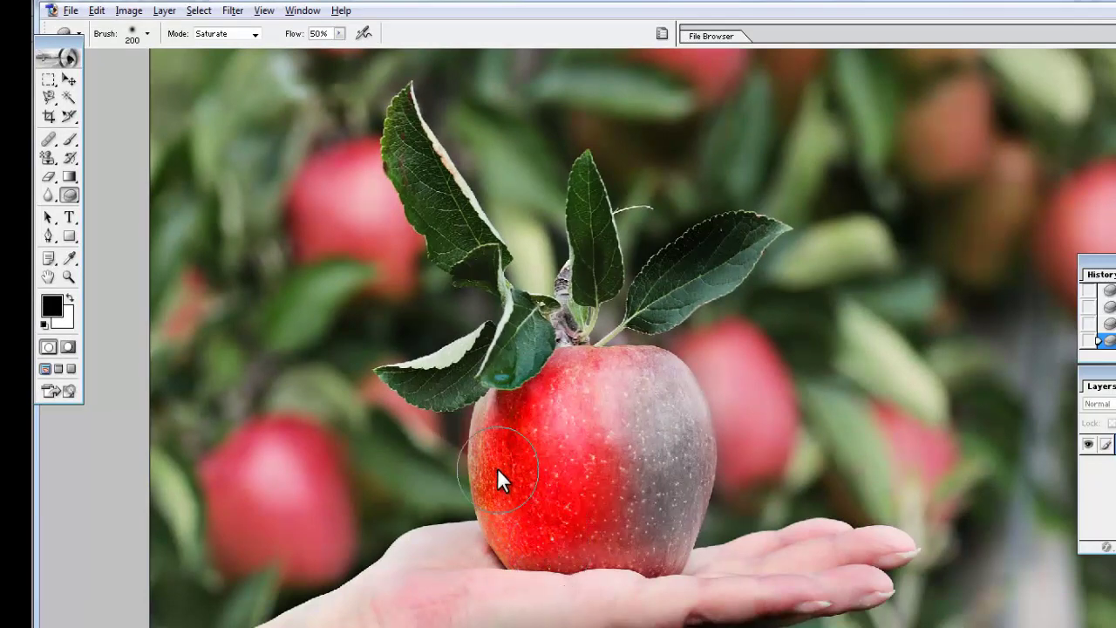
pyautogui.moveTo(559, 531)
pyautogui.mouseDown()
pyautogui.moveTo(579, 531)
pyautogui.moveTo(558, 416)
pyautogui.moveTo(523, 493)
pyautogui.moveTo(510, 446)
pyautogui.mouseUp()
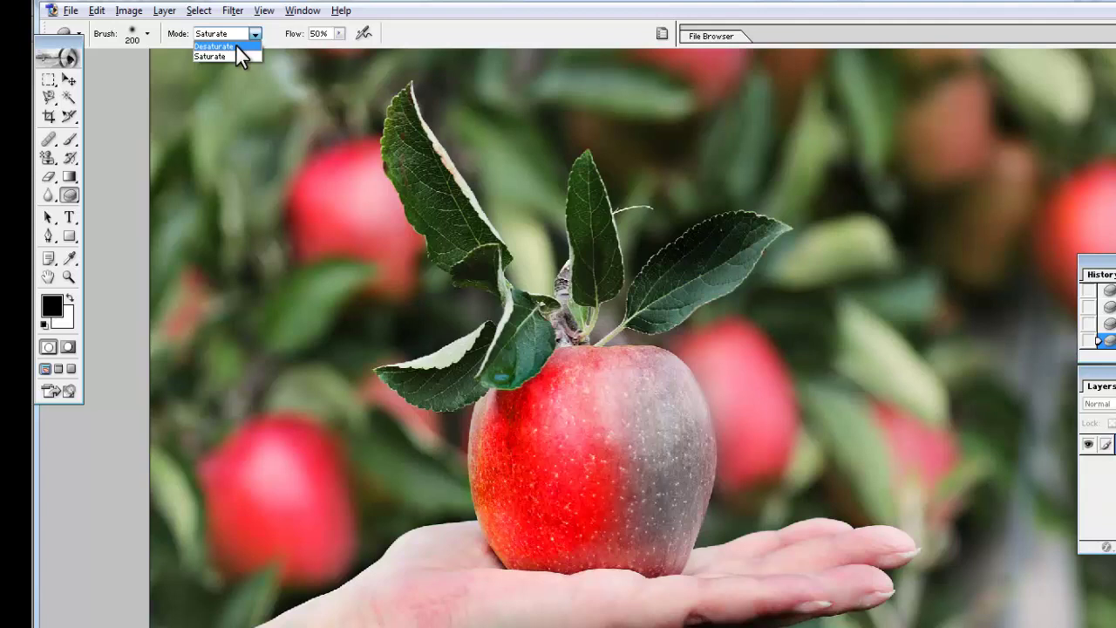
pyautogui.click(237, 46)
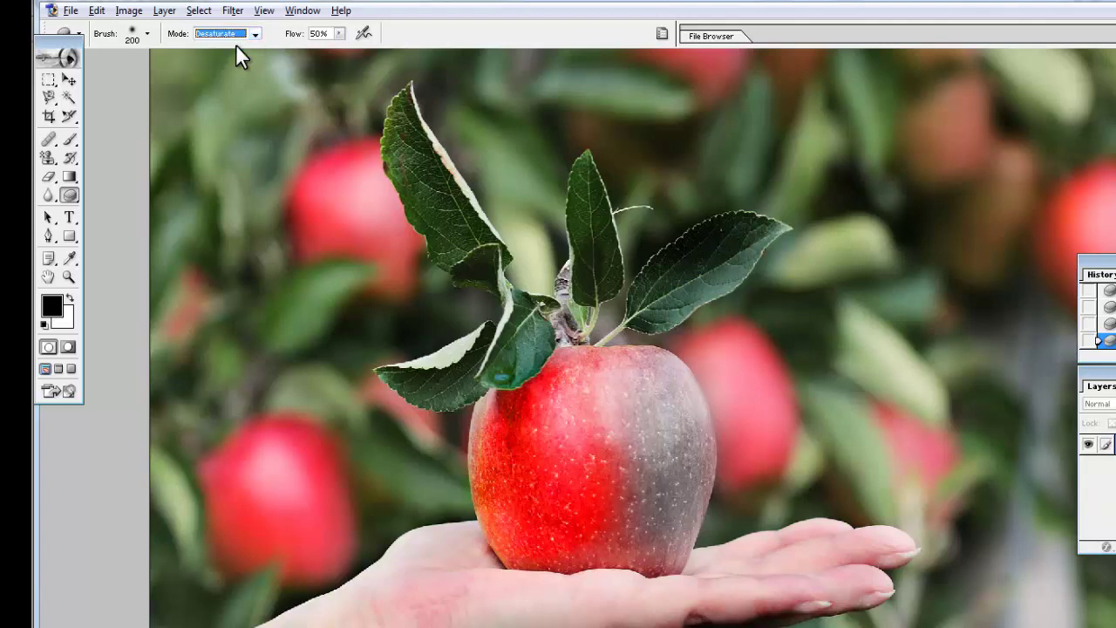